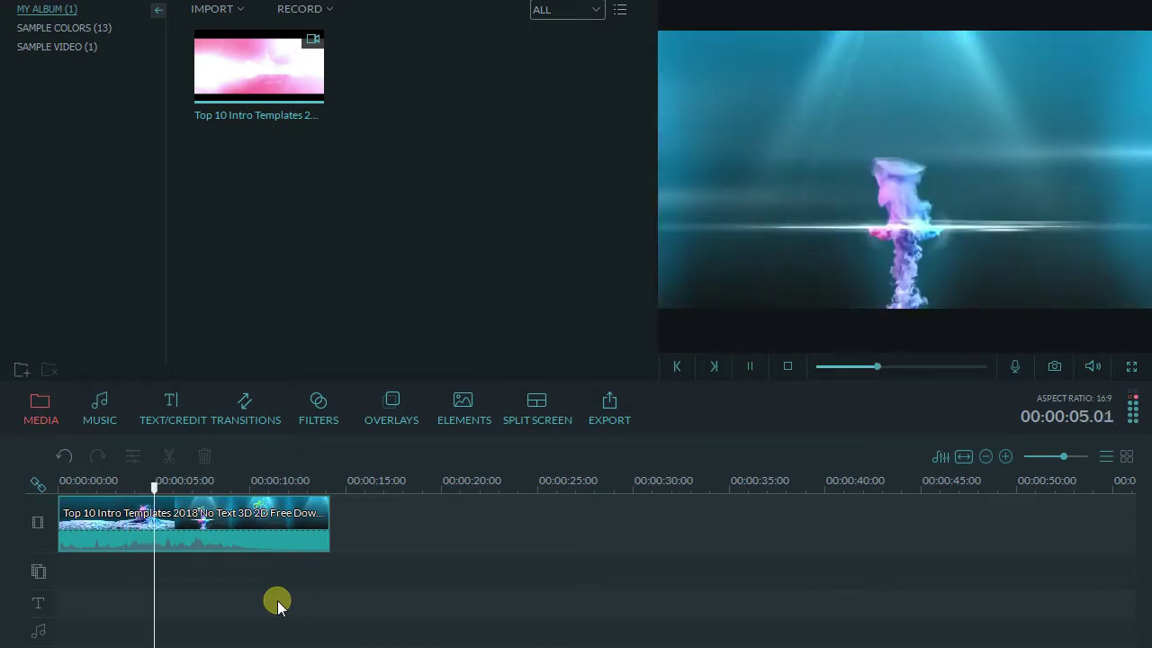
Step: Pause the video at 00:00:05.11 and add the Retro Stamp End Credit title at the playhead
key("space")
left_click(167, 420)
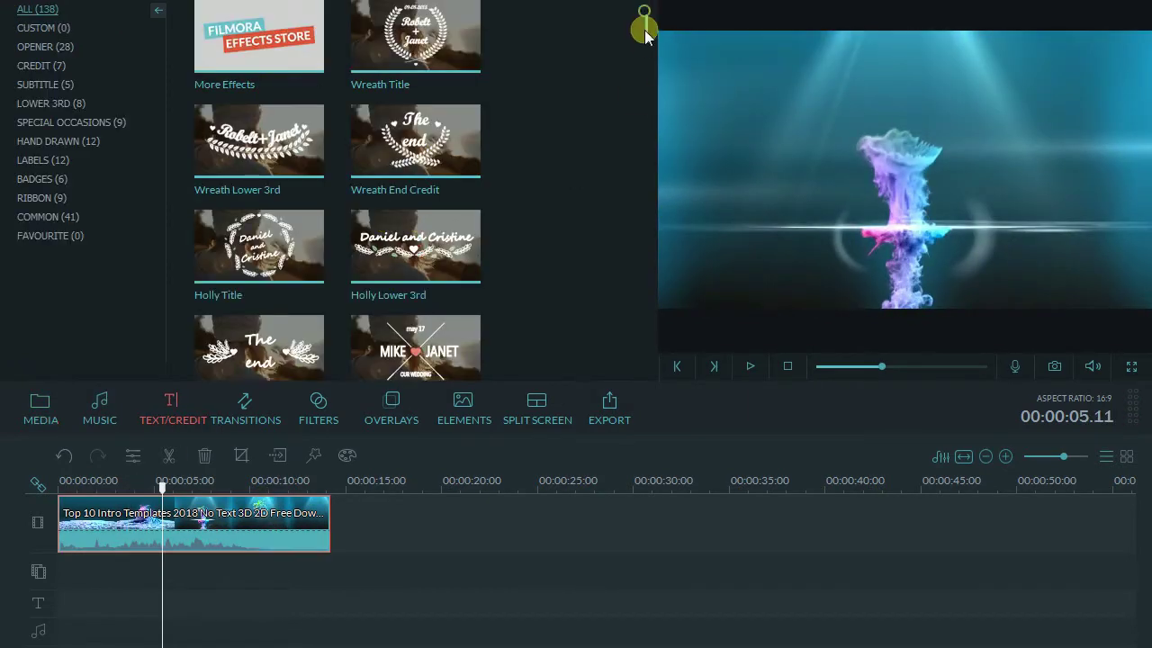
left_click_drag(644, 30, 645, 79)
left_click(299, 358)
scroll(296, 362, "down", 6)
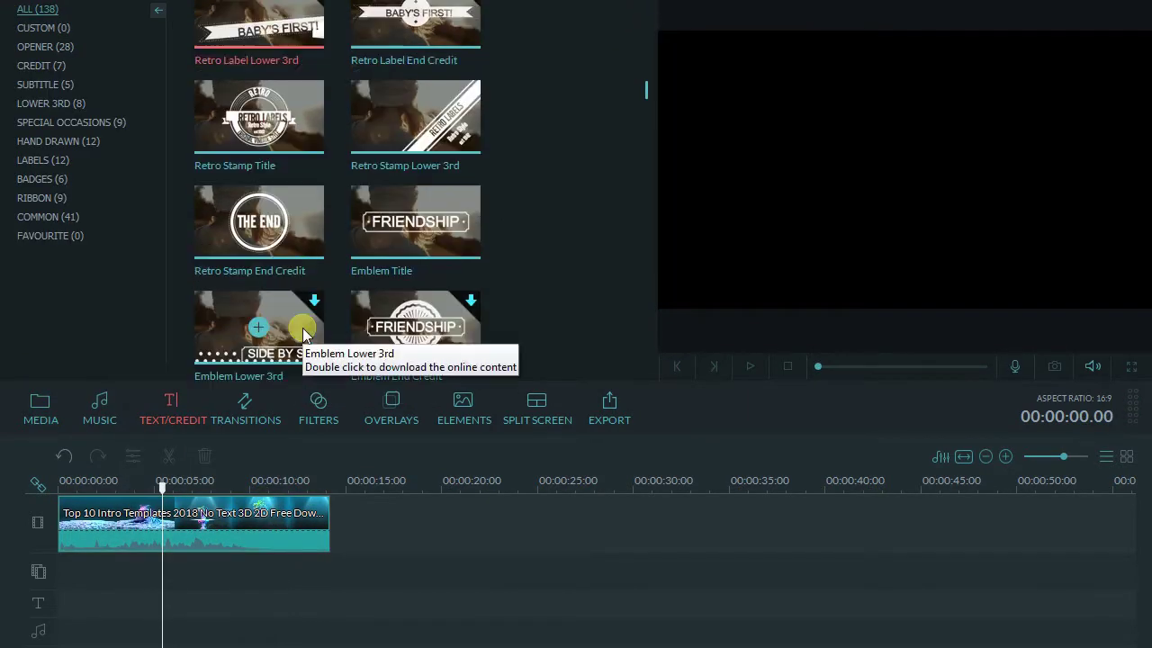
left_click(261, 227)
left_click(260, 222)
Step: Play the timeline to check the Retro Stamp End Credit title over the intro video
key("space")
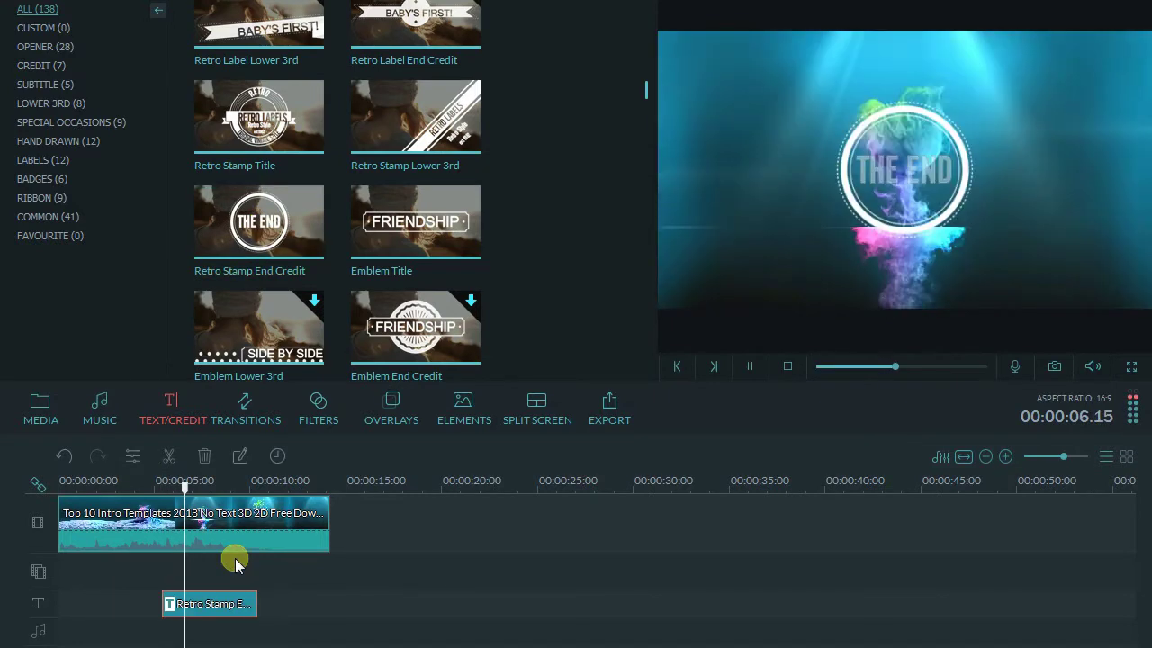
key("space")
left_click(222, 483)
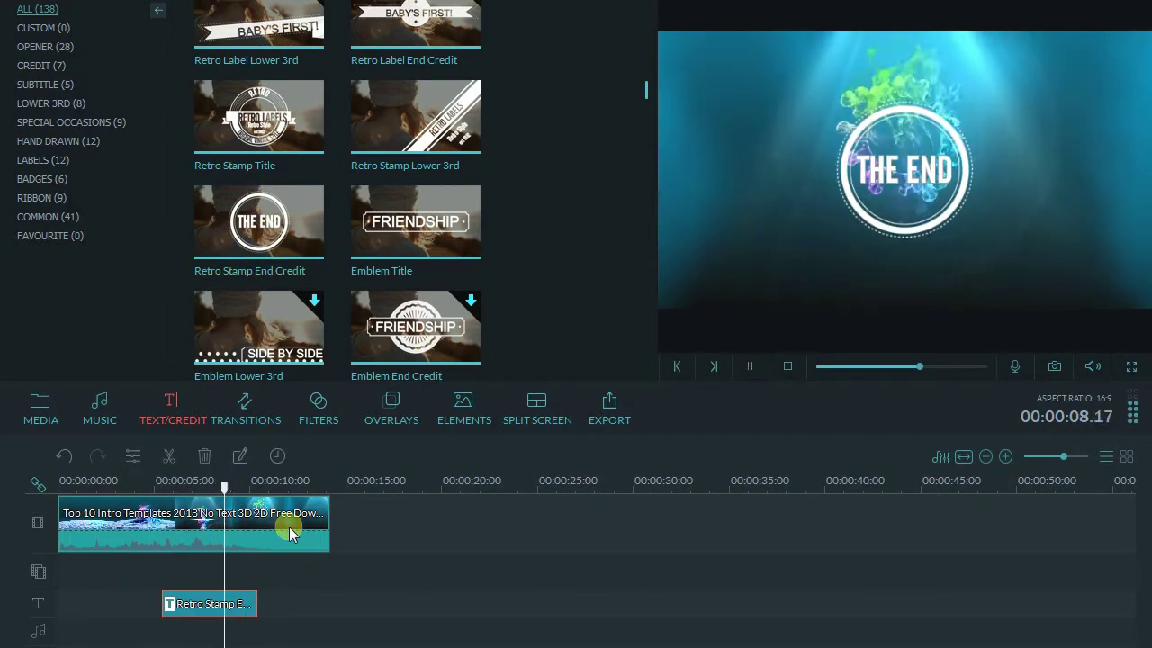
key("space")
Step: Shift the Retro Stamp title to start at 00:00:07.05 and clear its default elements in Advanced Text Edit
left_click_drag(218, 488, 176, 490)
left_click(193, 487)
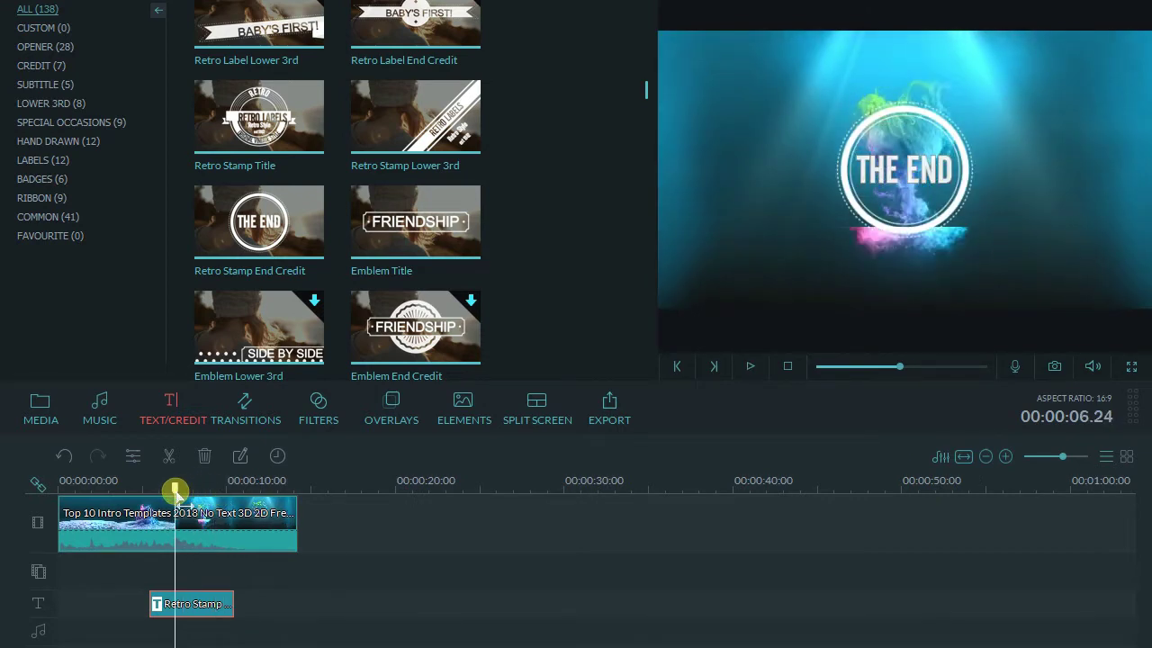
left_click_drag(193, 601, 221, 603)
double_click(222, 604)
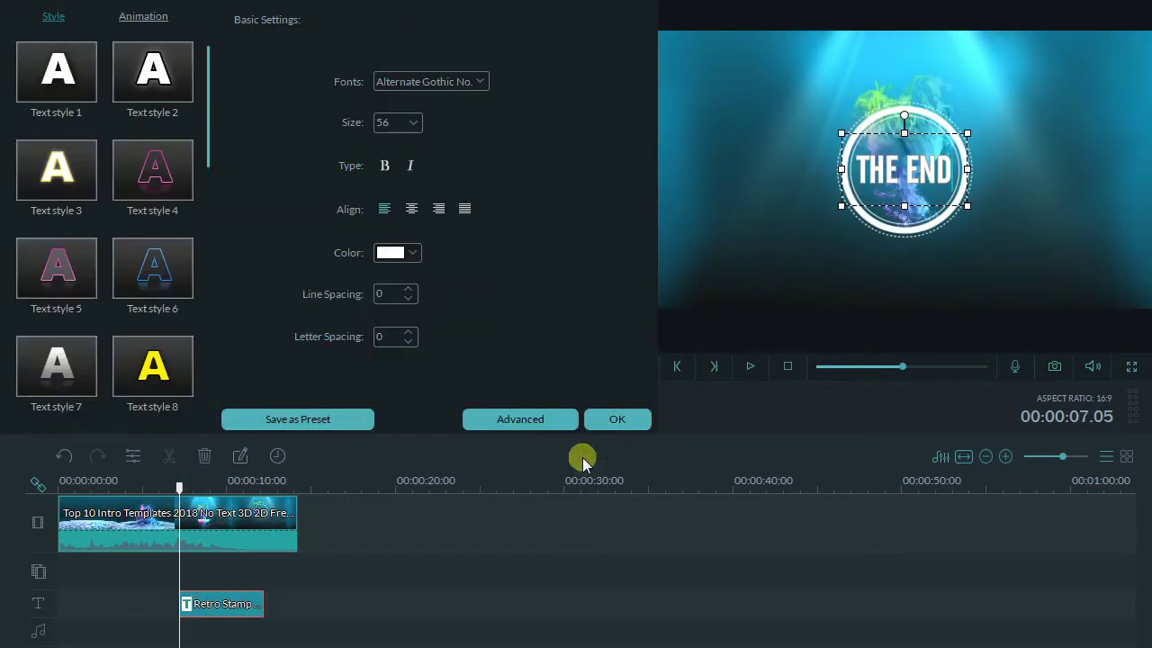
left_click(548, 418)
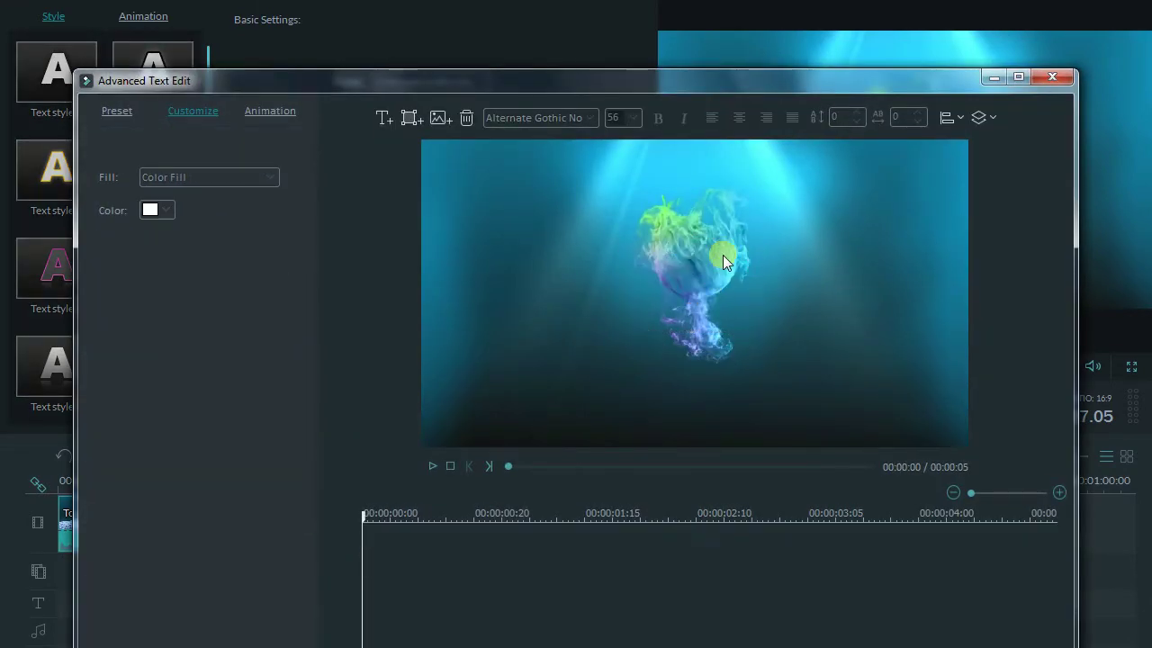
left_click(432, 122)
left_click(162, 436)
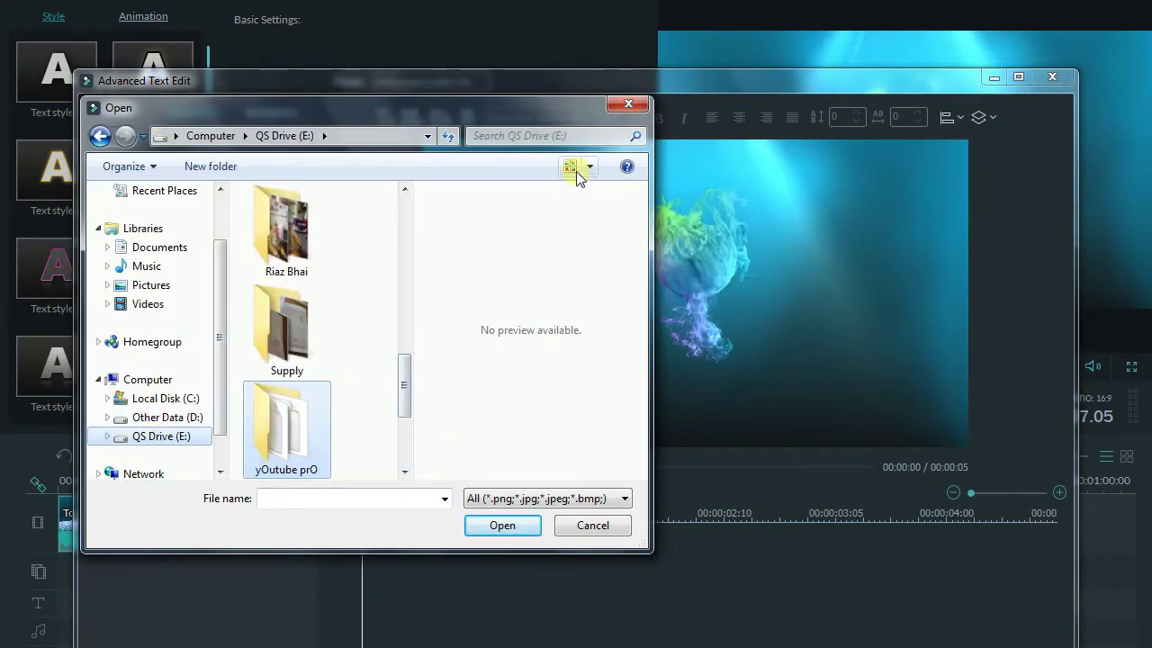
left_click_drag(410, 401, 592, 436)
double_click(282, 205)
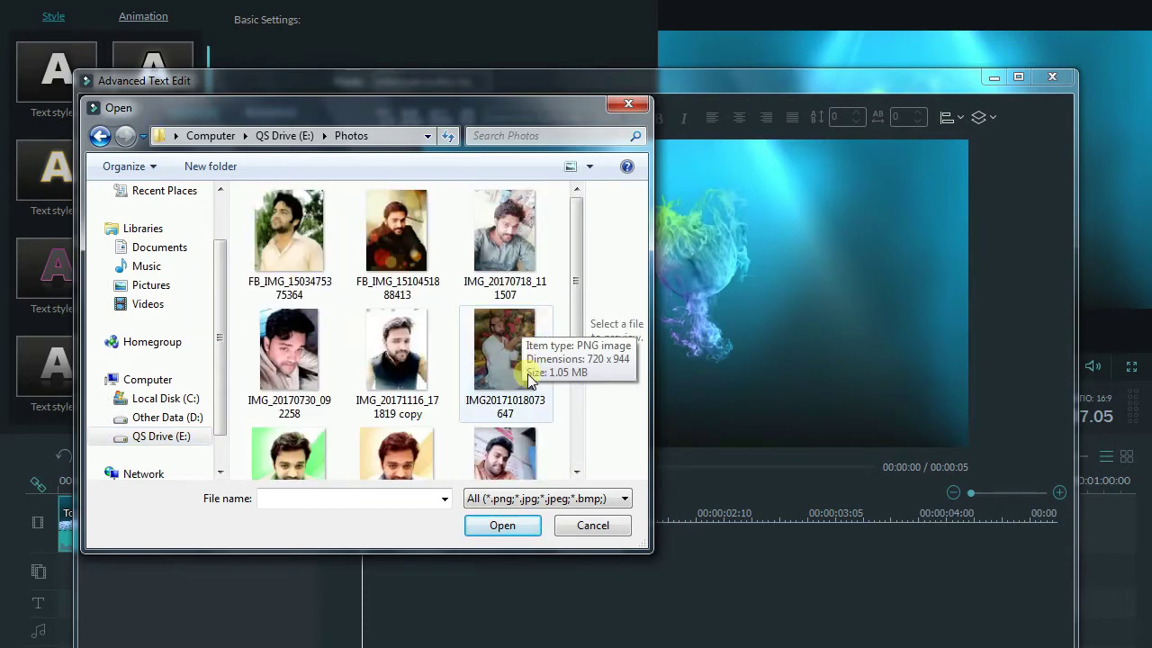
key("BackSpace")
double_click(476, 324)
double_click(396, 236)
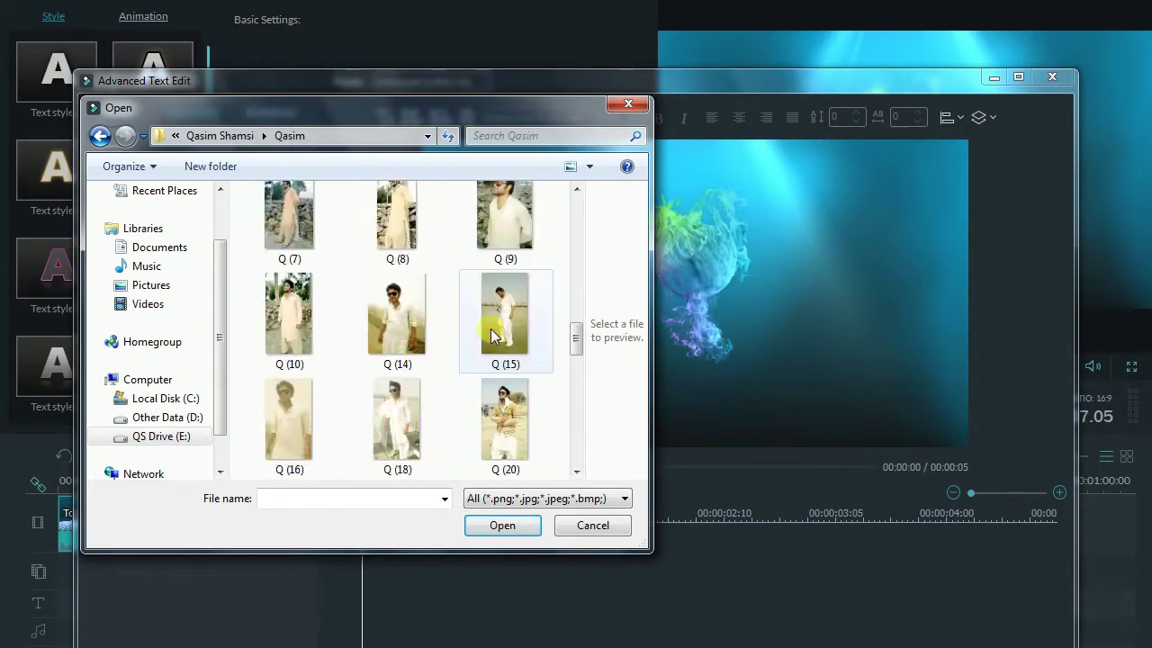
scroll(503, 378, "down", 10)
key("BackSpace")
left_click(592, 524)
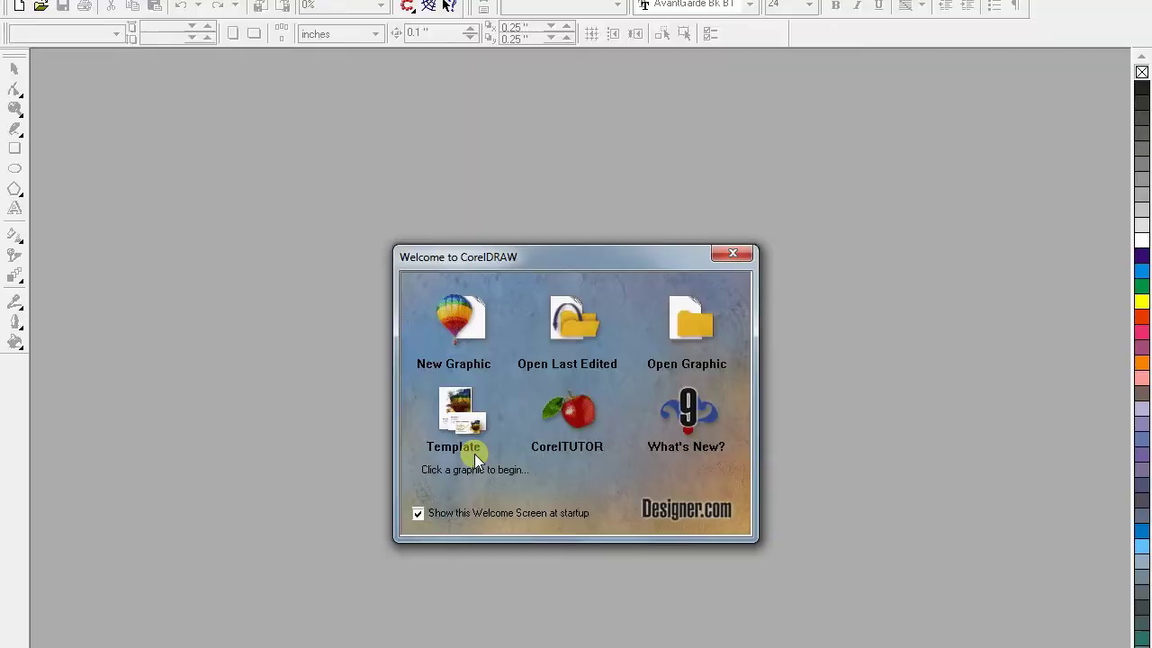
Step: In CorelDRAW, start a new graphic and draw a circle 2 inches wide and 2 inches high on the page
left_click(442, 317)
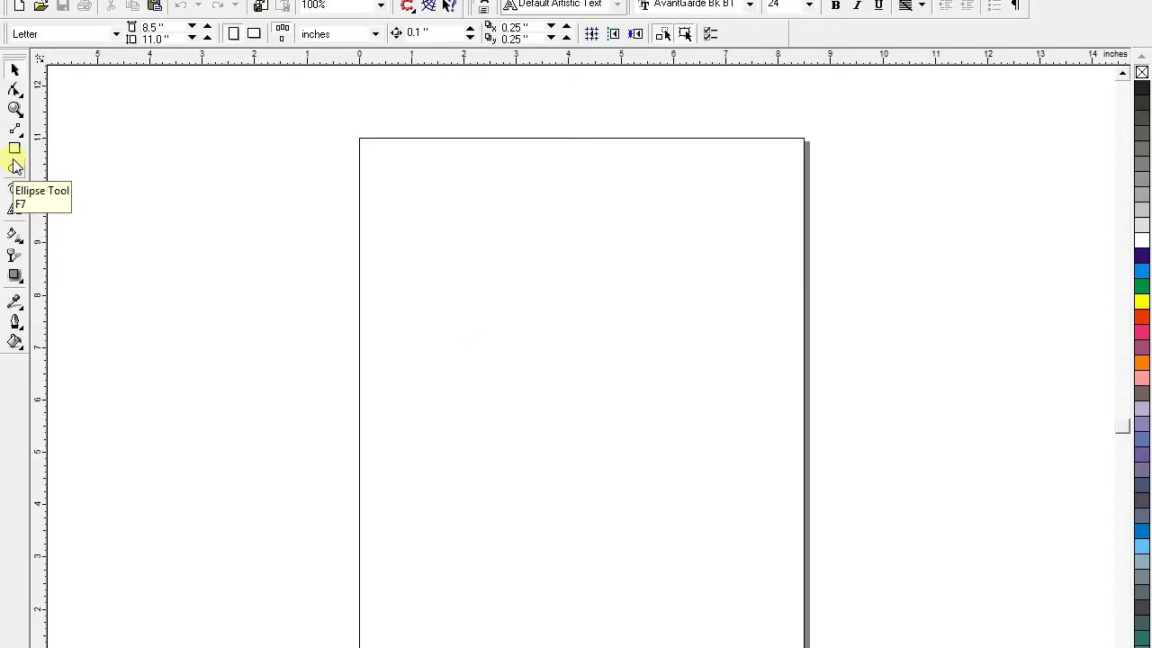
left_click(15, 168)
mouse_move(475, 294)
left_mouse_down()
mouse_move(630, 414)
mouse_move(602, 424)
left_mouse_up()
left_click_drag(133, 28, 59, 37)
type("2.0 \"")
key("Tab")
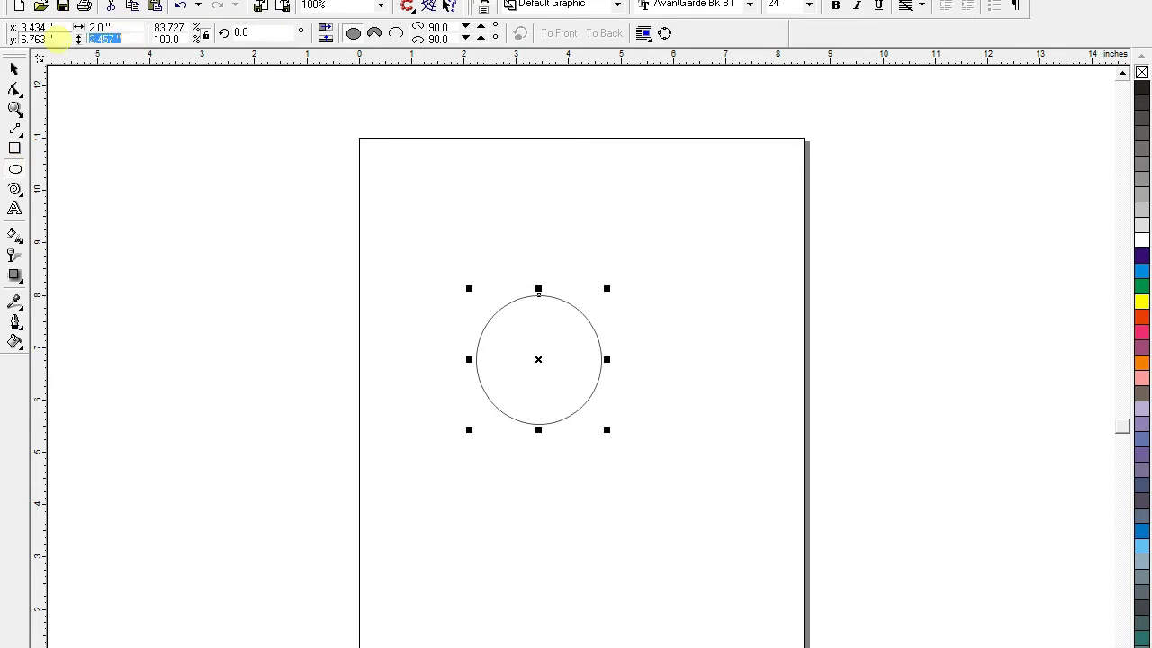
type("2")
key("Return")
Step: Bring a portrait photo from the Photos folder on drive E: into the drawing and place it beside the circle
left_click(206, 197)
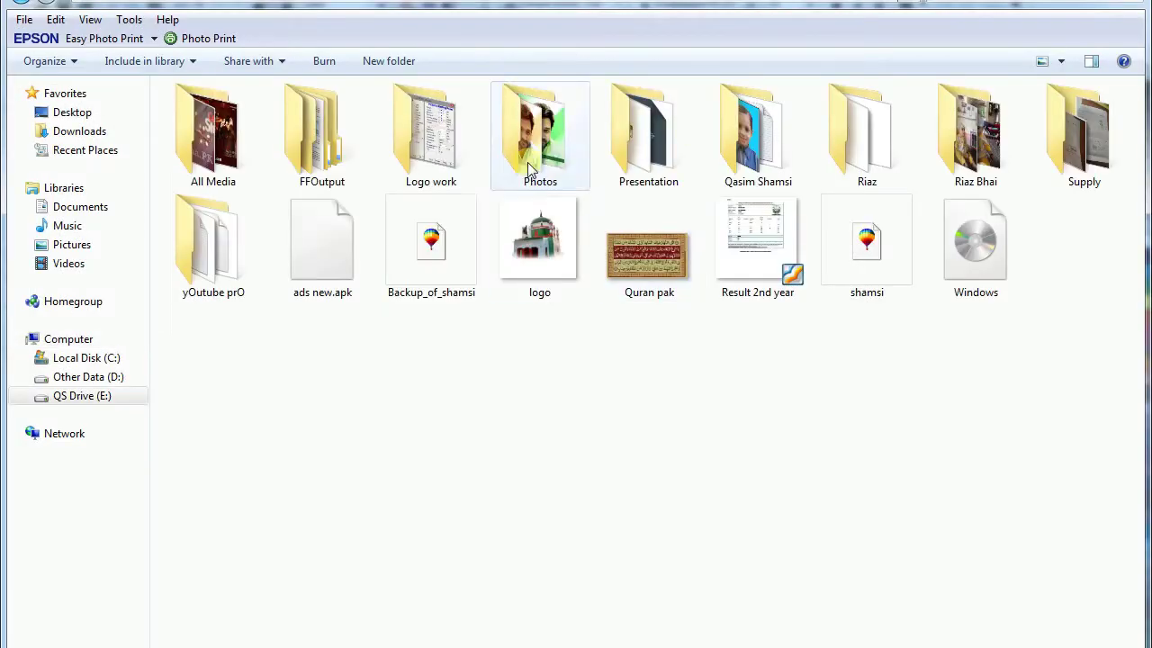
double_click(531, 169)
left_click_drag(892, 135, 856, 237)
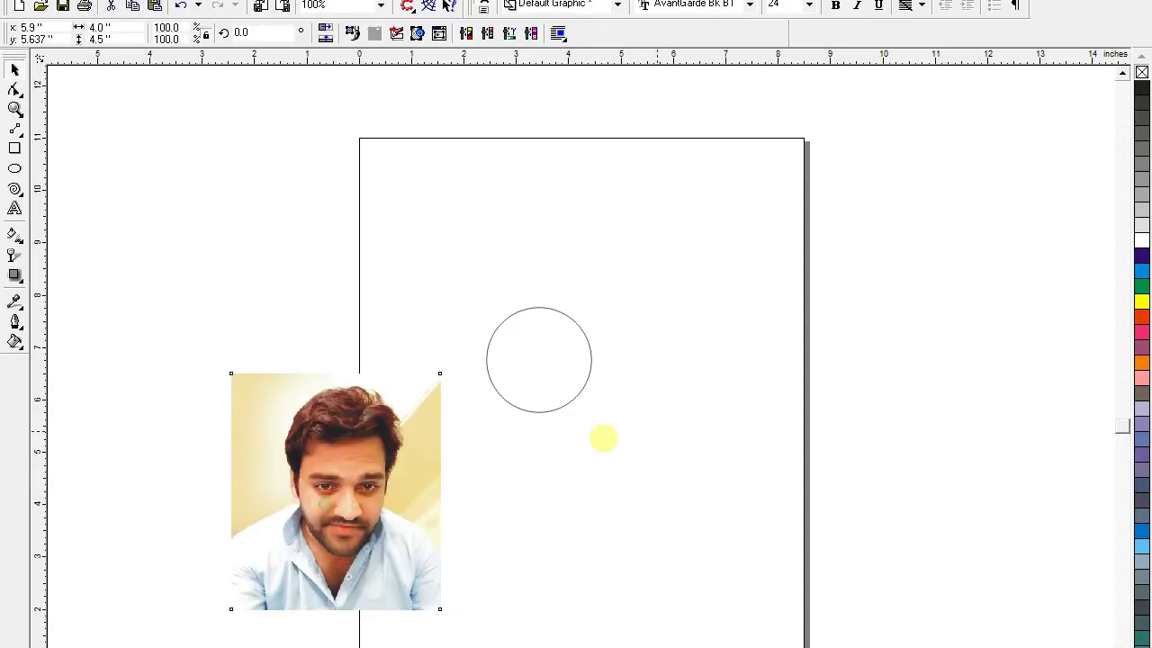
left_click_drag(335, 491, 707, 387)
left_click_drag(447, 232, 855, 548)
Step: Fill the circle with blue and place the portrait photo inside it as a PowerClip
left_click(318, 375)
left_click(1142, 270)
left_click(640, 348)
left_click(232, 1)
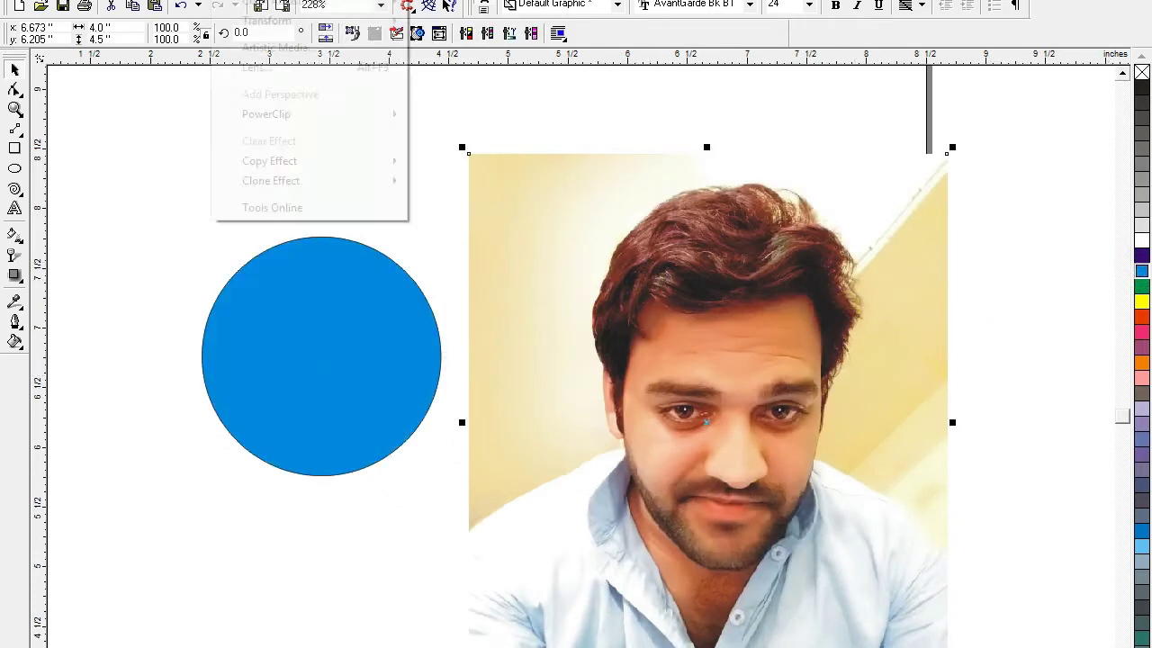
mouse_move(270, 115)
left_click(464, 118)
left_click(321, 369)
Step: Edit the PowerClip contents, scaling the photo to about 2.08 by 2.34 inches and fitting the head and shoulders within the circle
right_click(378, 303)
left_click(436, 356)
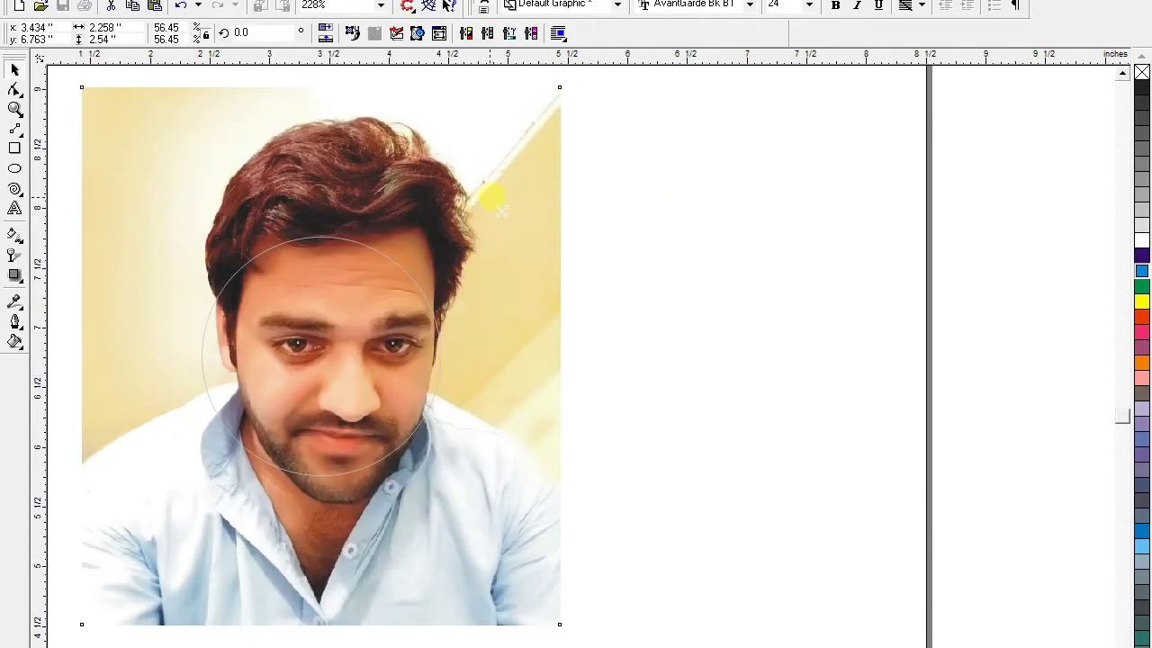
mouse_move(491, 197)
left_mouse_down()
mouse_move(470, 222)
mouse_move(476, 204)
left_mouse_up()
left_click_drag(388, 296, 389, 311)
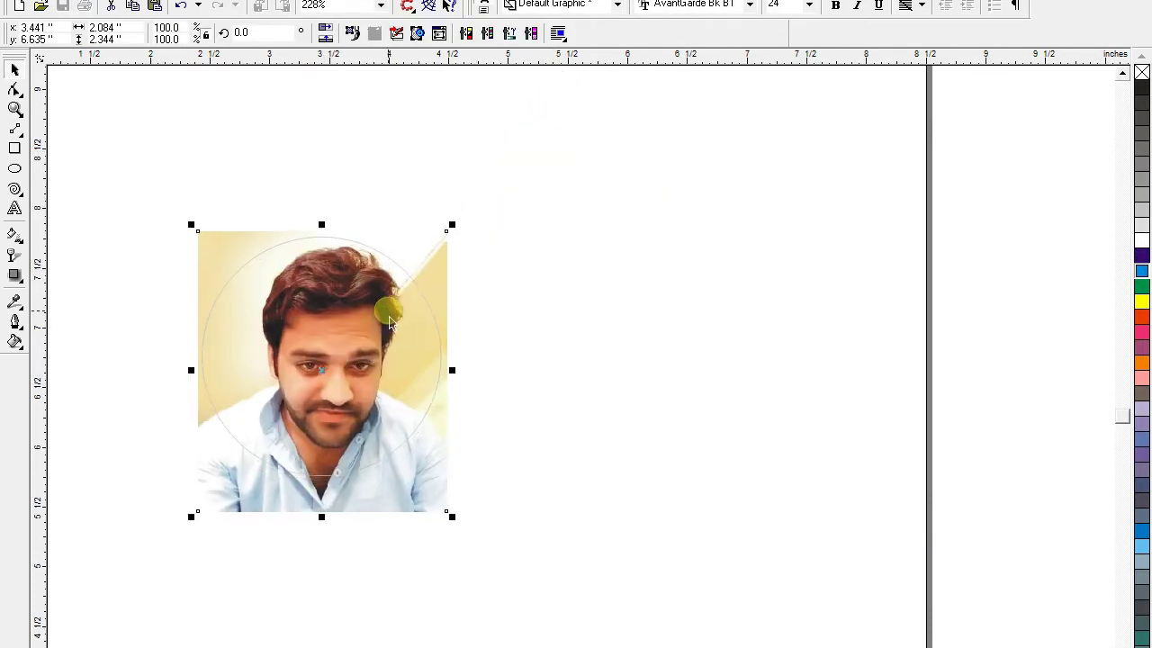
left_click(516, 369, "ctrl")
Step: Give the circular photo a blue outline and inspect its edge up close
right_click(1140, 271)
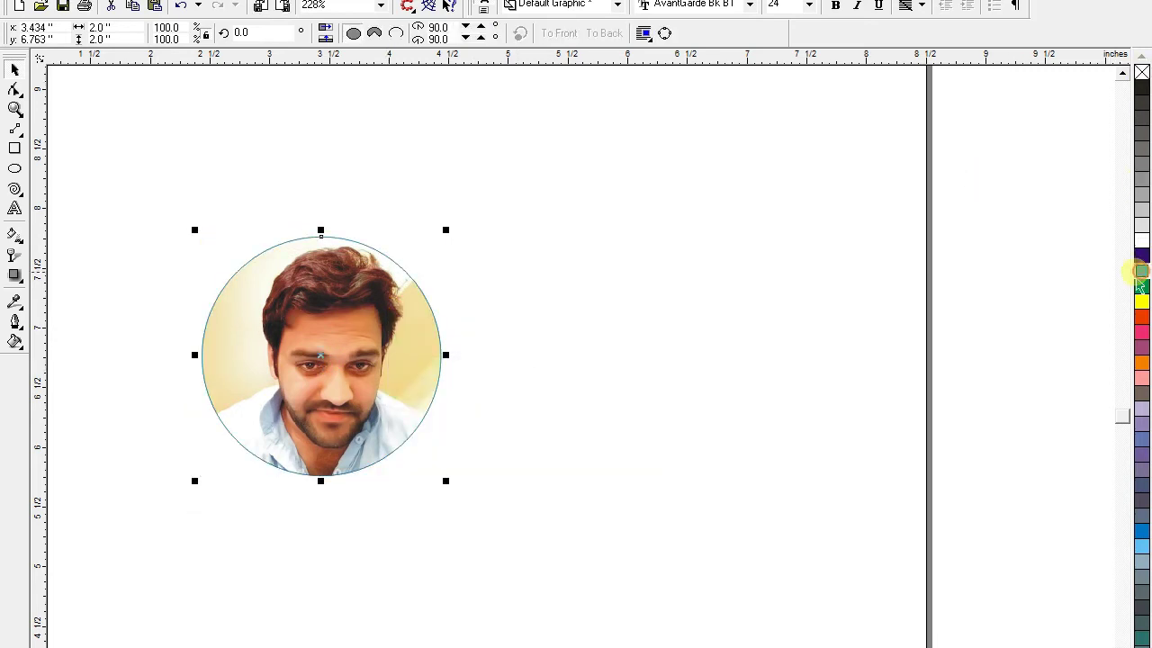
left_click(630, 278)
key("shift+F4")
key("F2")
left_click_drag(445, 281, 630, 437)
key("shift+F4")
key("F2")
left_click_drag(343, 141, 849, 552)
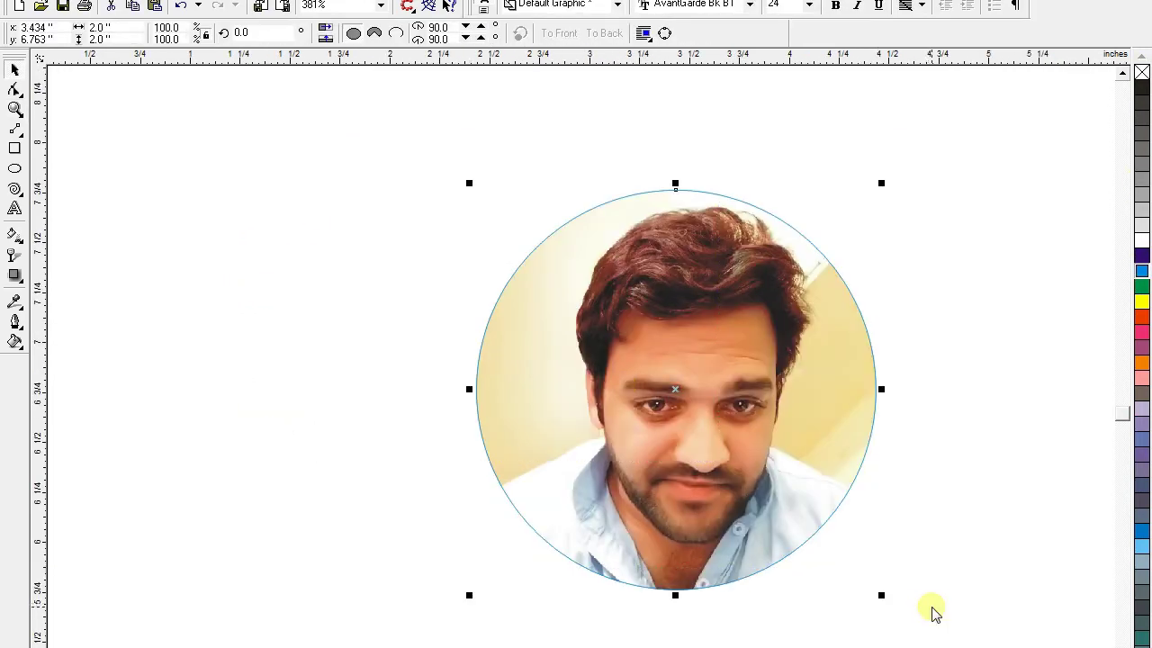
Step: Export the circular photo to the Desktop as the PNG file Graphic1
key("ctrl+e")
left_click(584, 306)
left_click(585, 315)
left_click(813, 304)
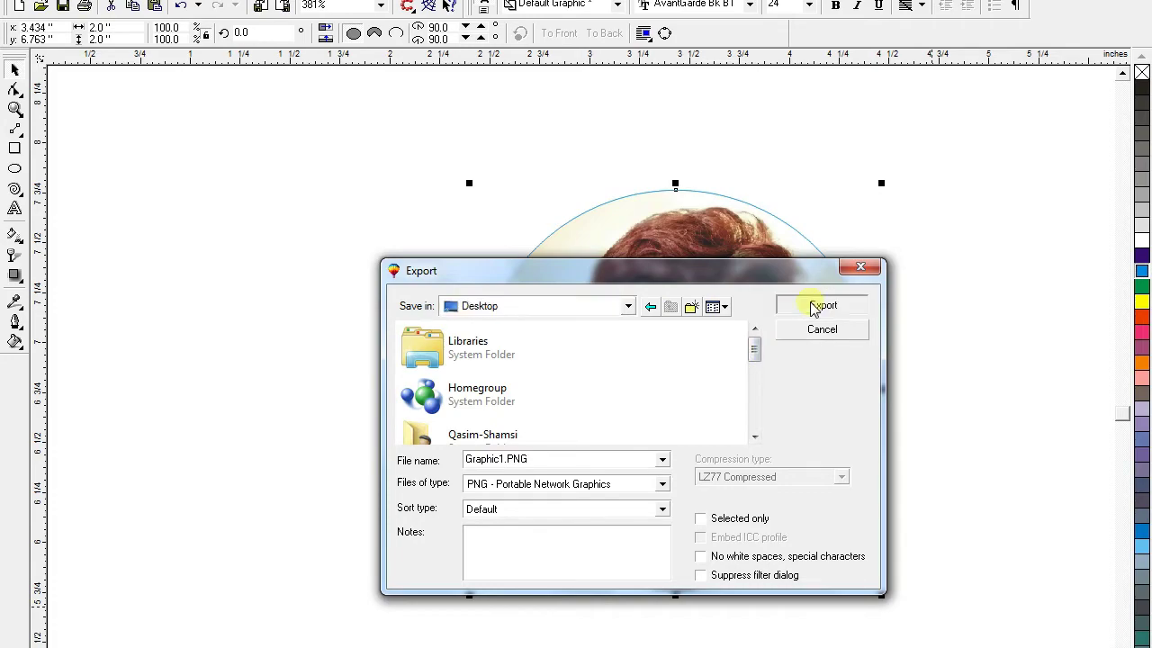
left_click(174, 236)
left_click(505, 420)
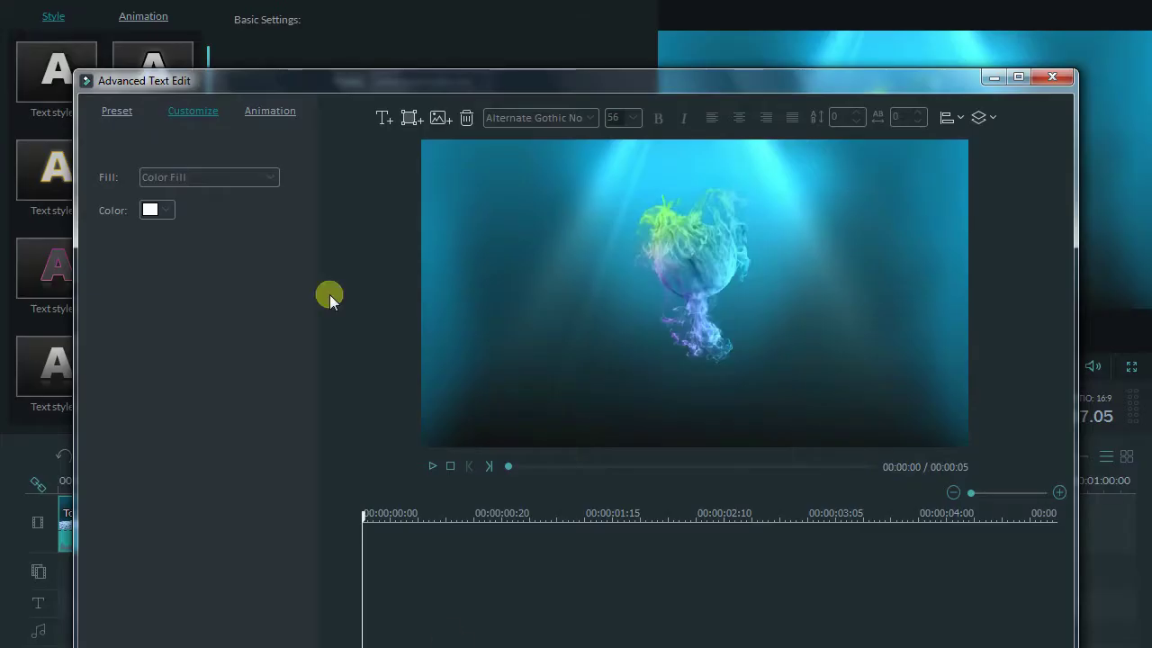
Step: Back in Filmora's Advanced Text Edit, insert the Graphic1 image from the Desktop into the title
left_click(437, 118)
left_click(162, 217)
scroll(504, 342, "down", 5)
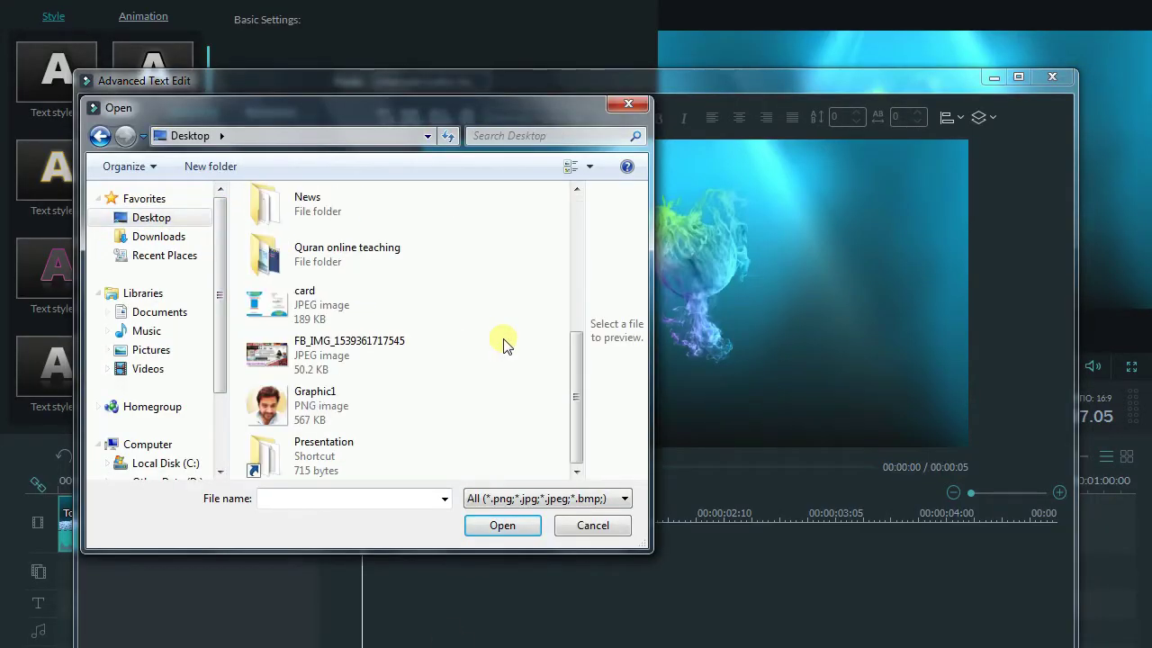
left_click(431, 405)
left_click(503, 525)
Step: Shrink the circular photo, position it over the centre of the coloured ink burst, and preview its fit
left_click_drag(506, 404, 589, 329)
left_click_drag(633, 285, 715, 261)
left_click(431, 465)
left_click_drag(695, 207, 695, 205)
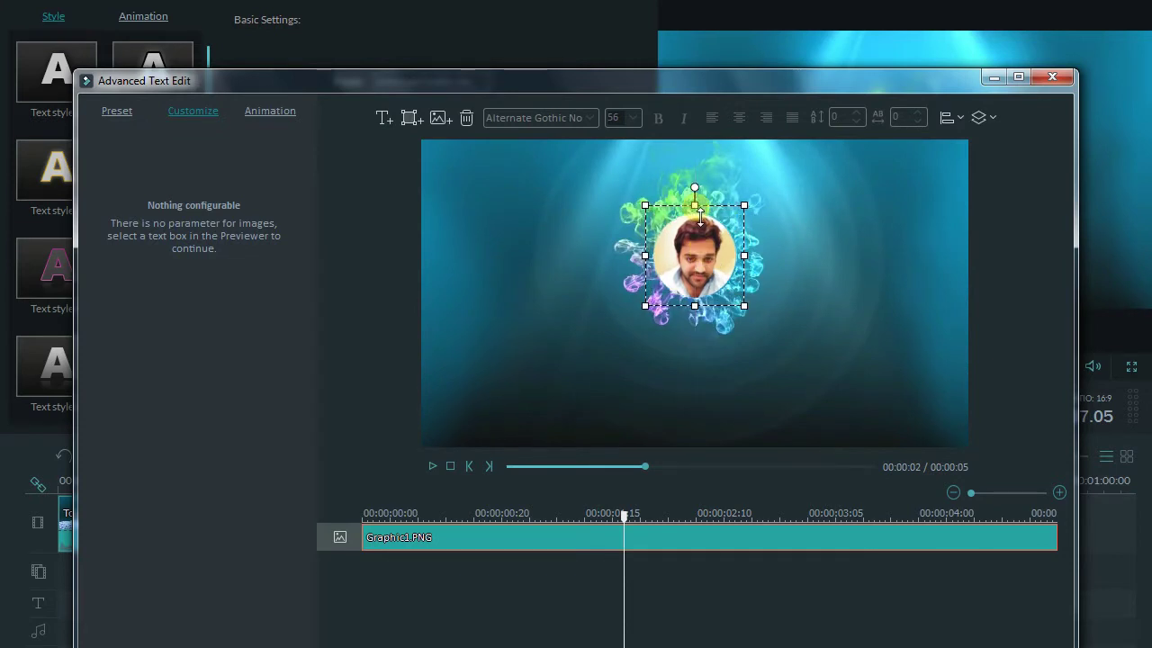
left_click_drag(746, 257, 756, 259)
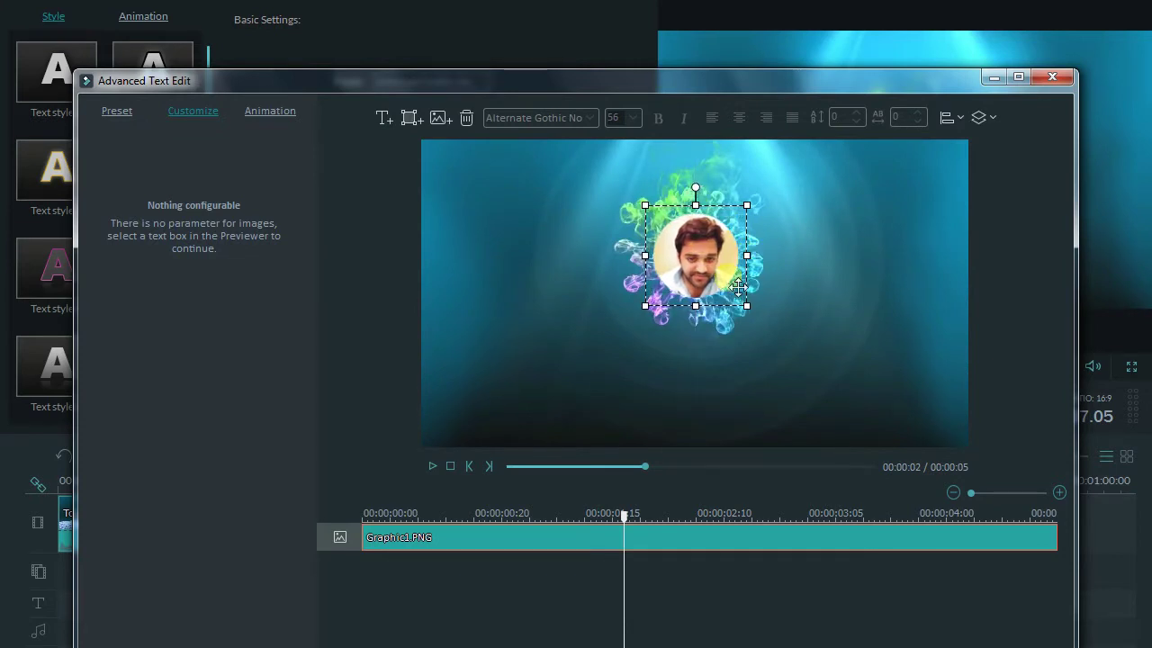
left_click(428, 464)
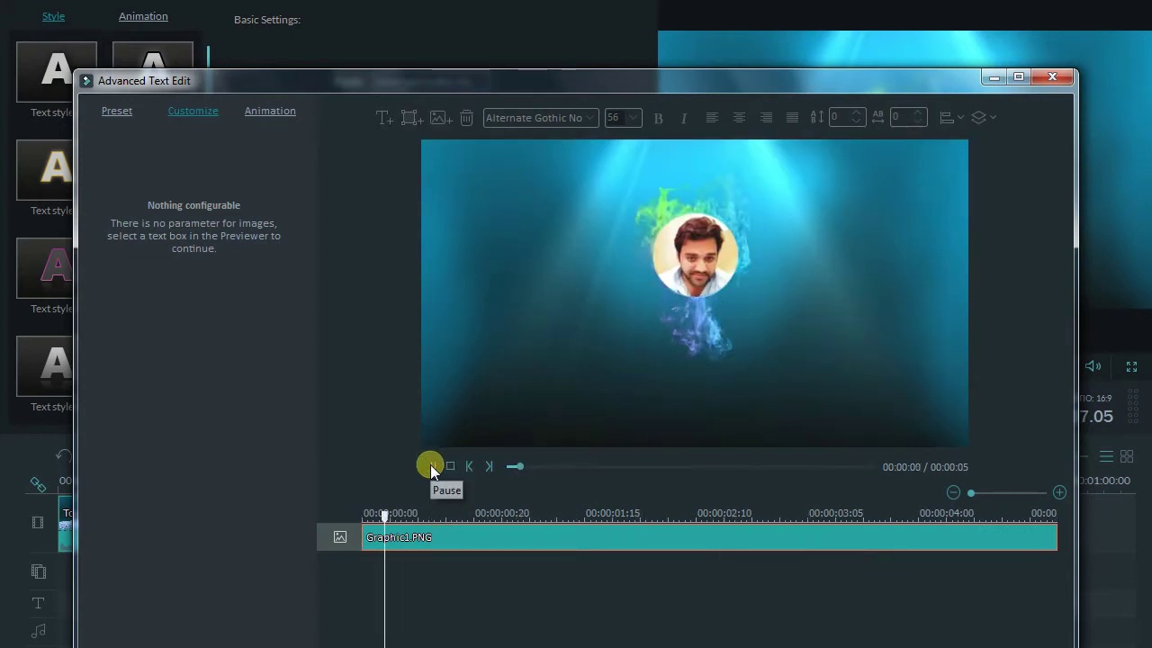
left_click(449, 464)
Step: Apply the animation just below Skew_right_s... in the list to the Graphic1 image and preview its entry and exit
left_click(270, 111)
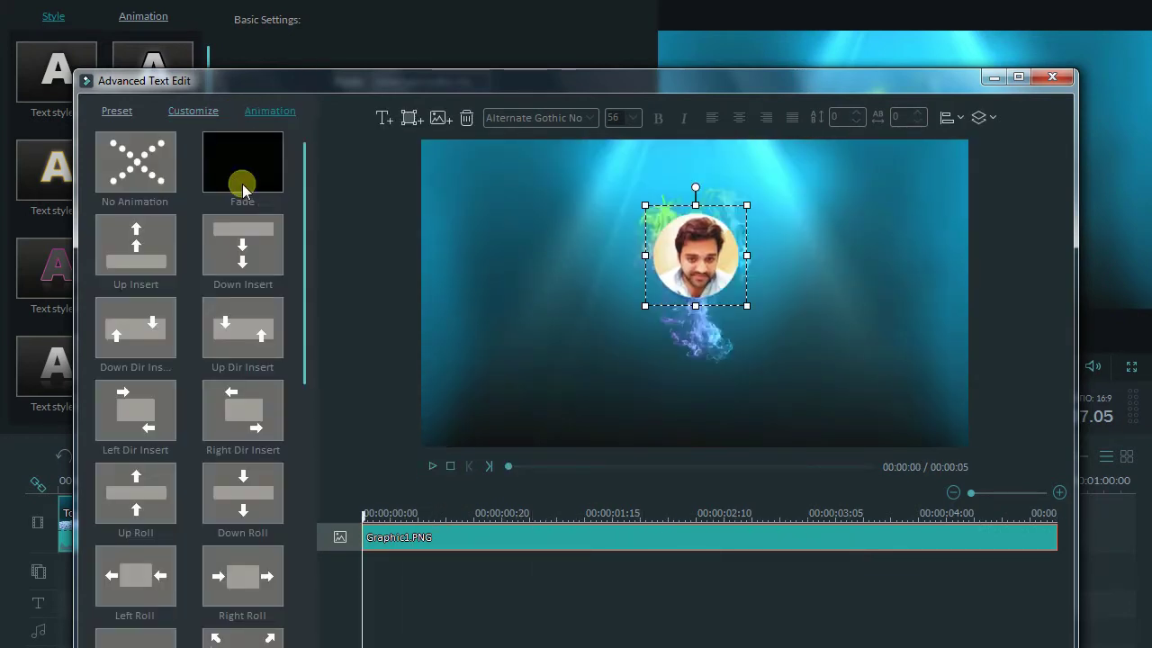
left_click_drag(306, 243, 290, 596)
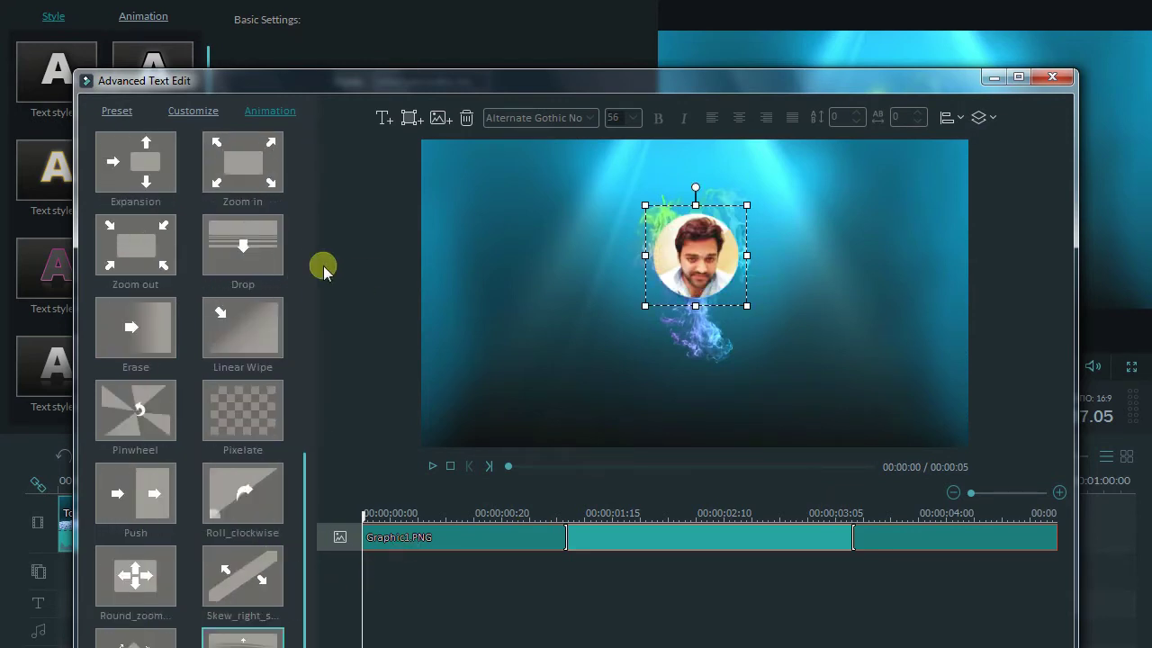
left_click(192, 112)
left_click(270, 111)
key("space")
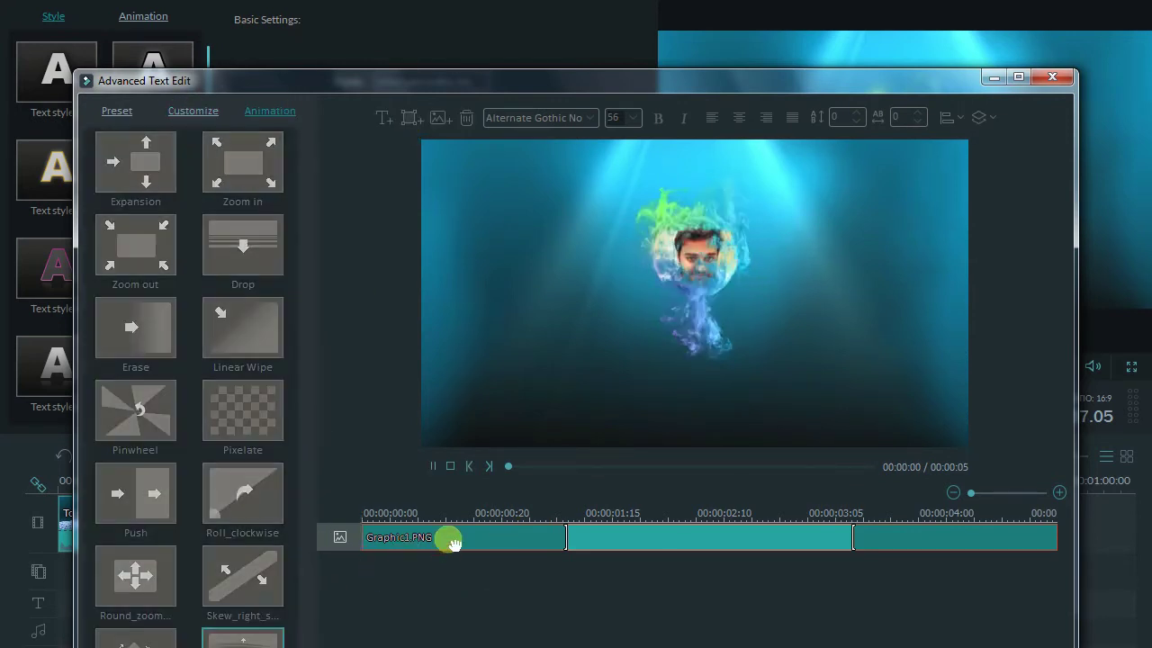
left_click(916, 519)
key("space")
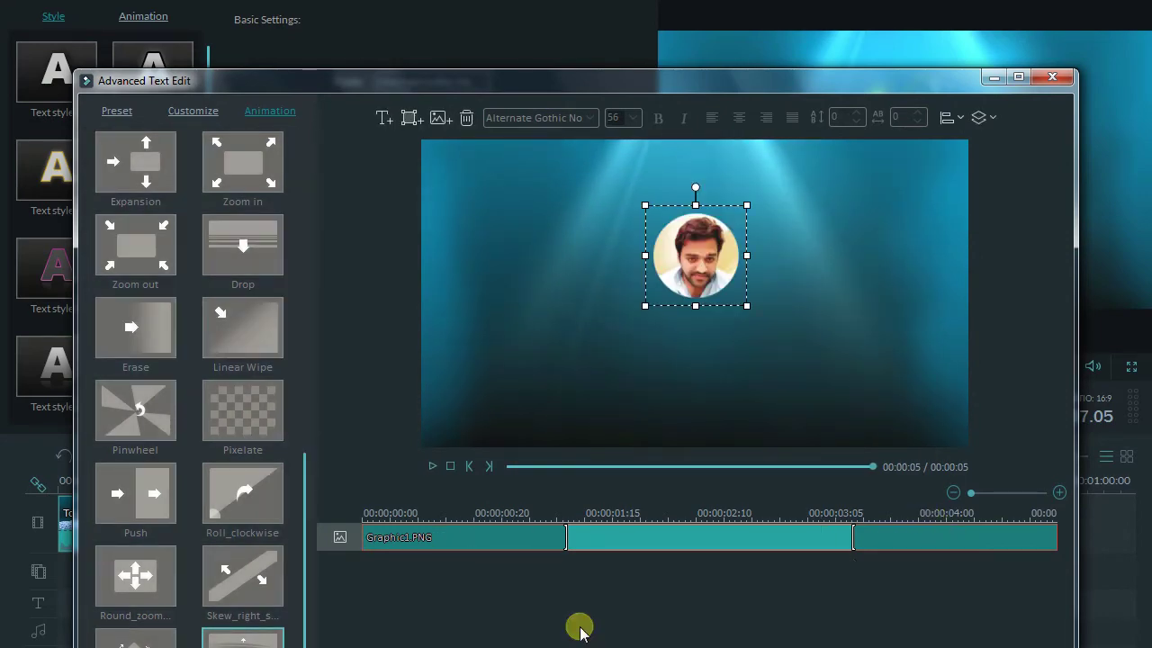
Step: Save the title edits and play the timeline from just before the title to check the animated photo
key("Return")
left_click(608, 420)
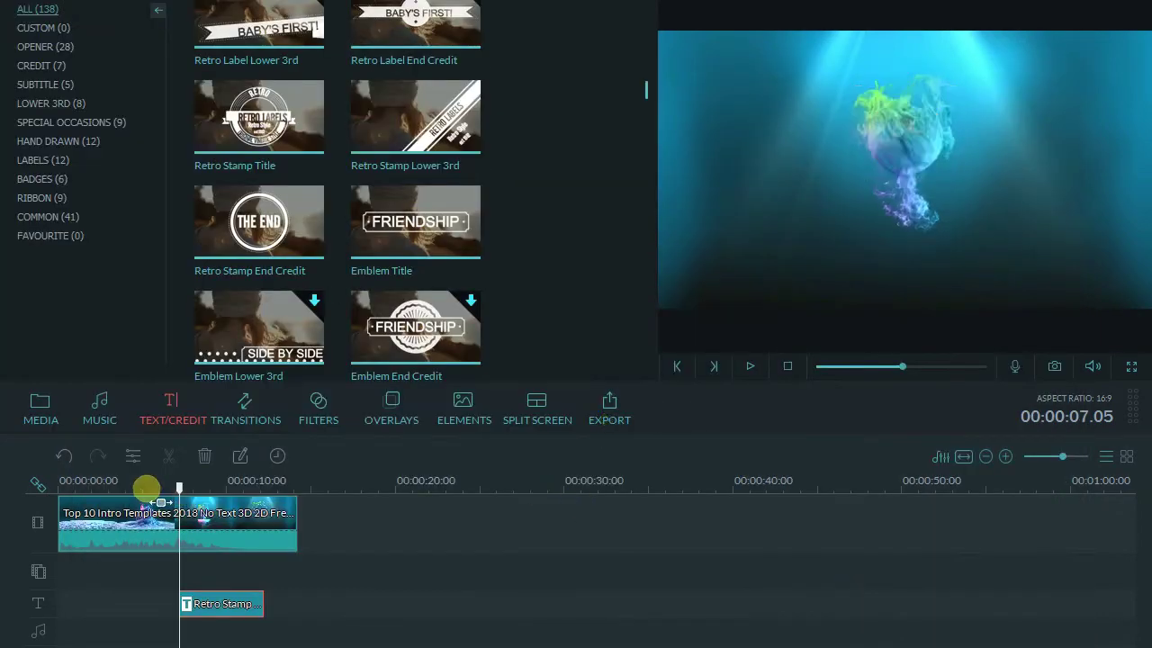
left_click(146, 488)
key("space")
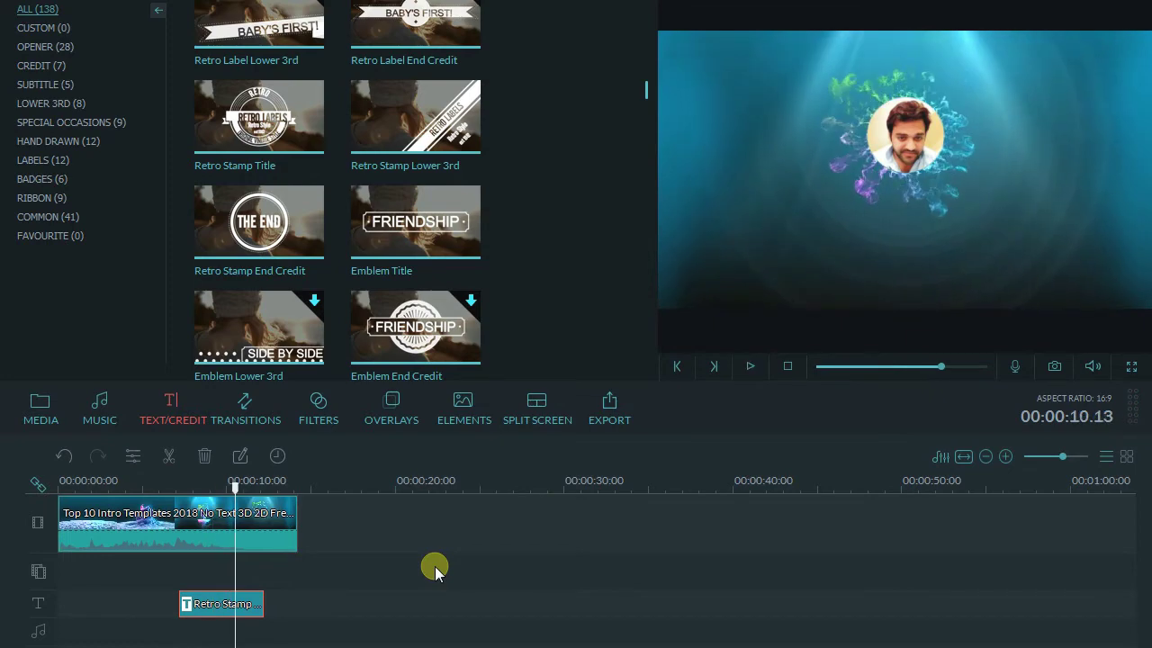
Step: Reopen the title in Advanced Text Edit, slightly shrink the circular photo and re-centre it over the ink burst
double_click(223, 611)
left_click(514, 418)
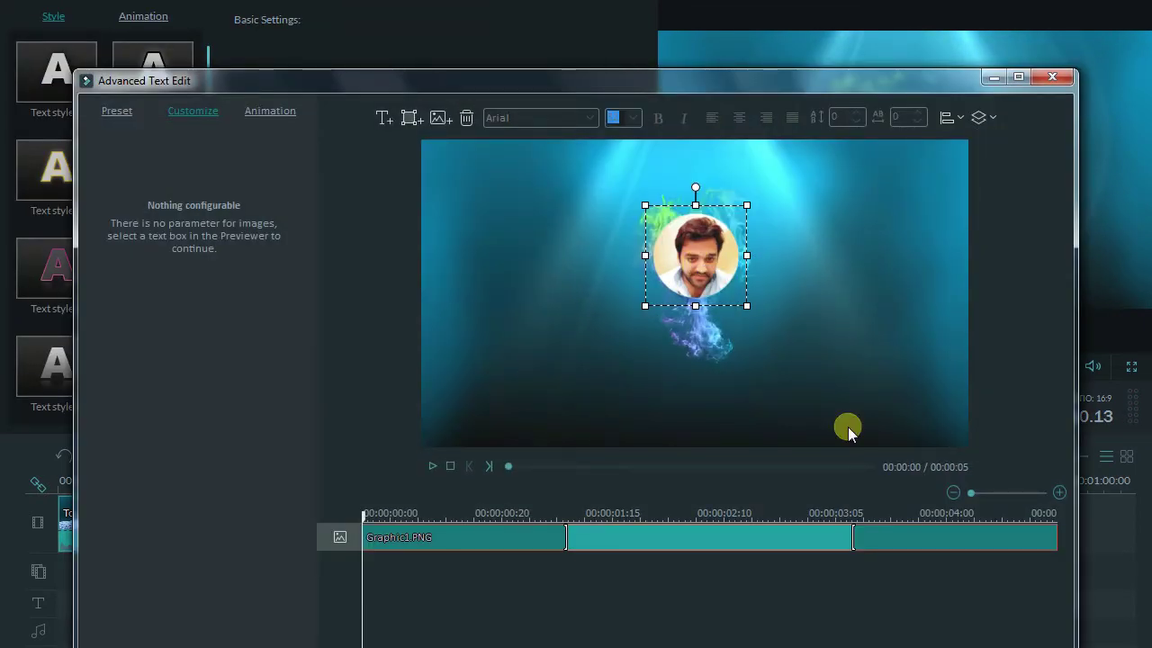
left_click(282, 114)
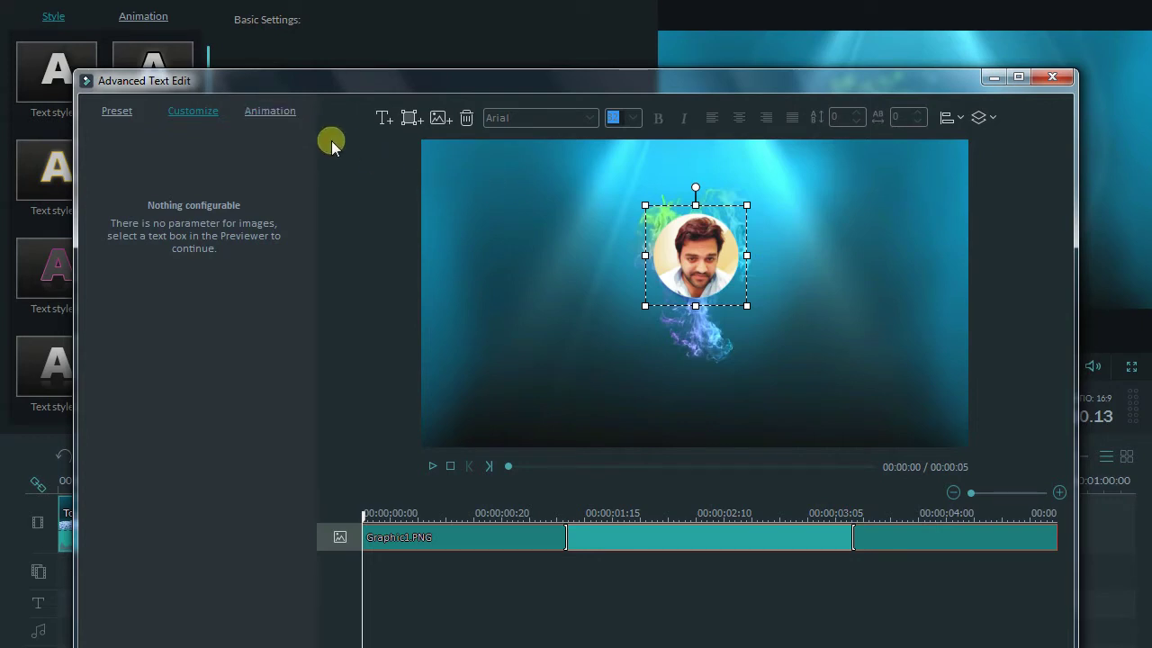
left_click_drag(305, 261, 304, 646)
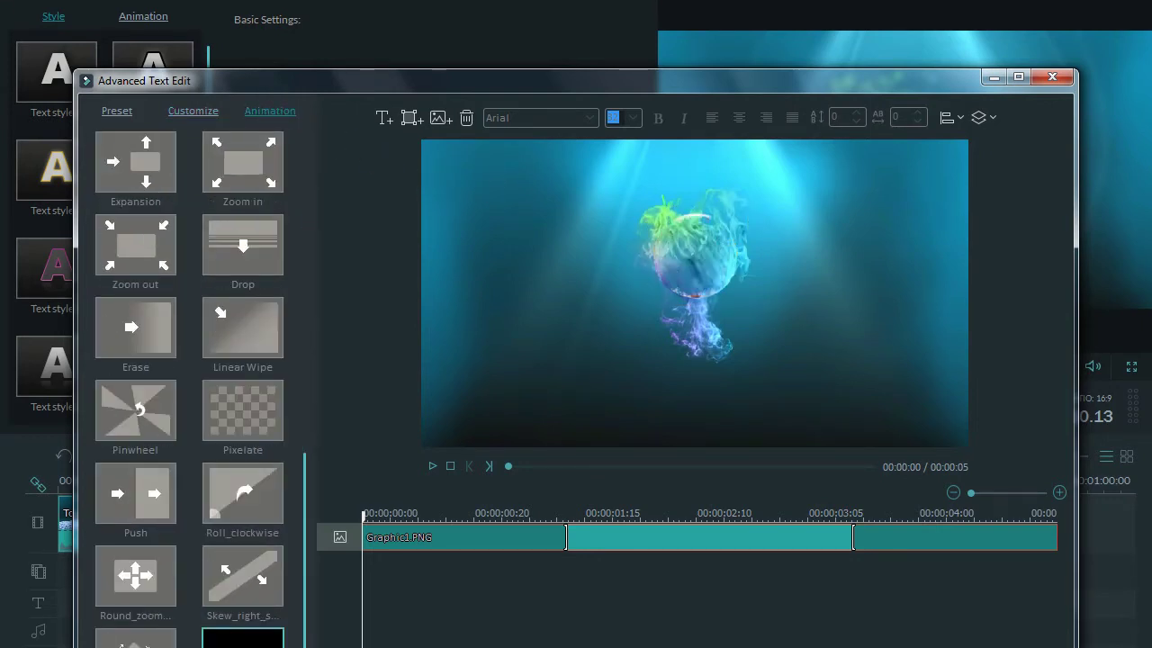
left_click(695, 255)
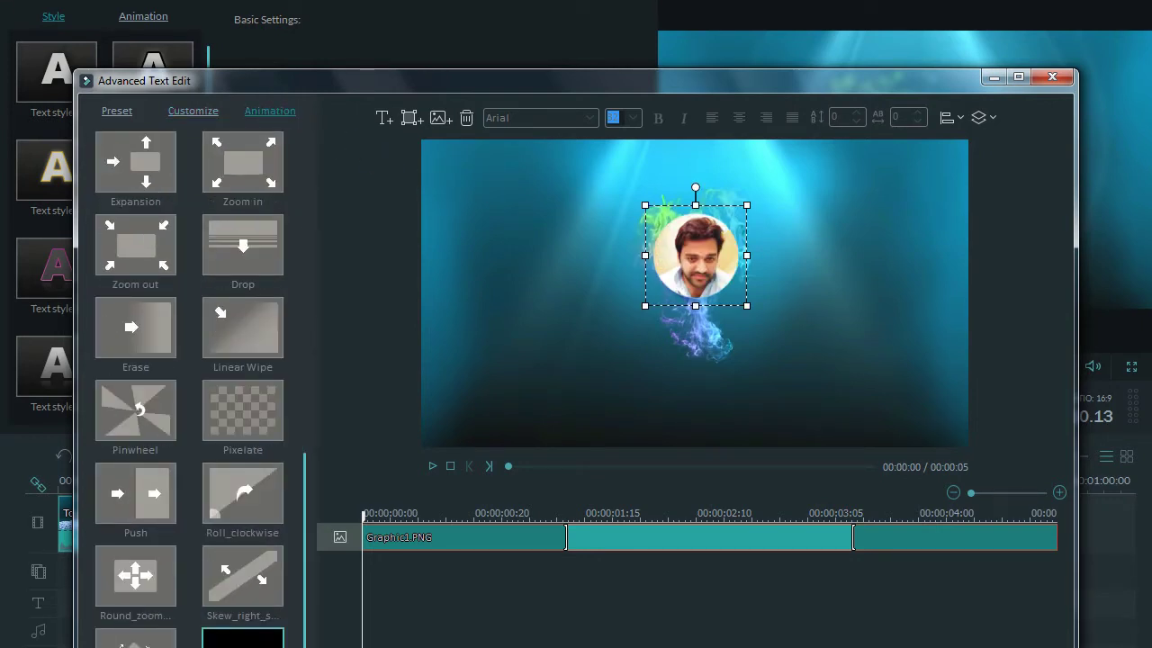
left_click(193, 112)
left_click_drag(720, 269, 719, 268)
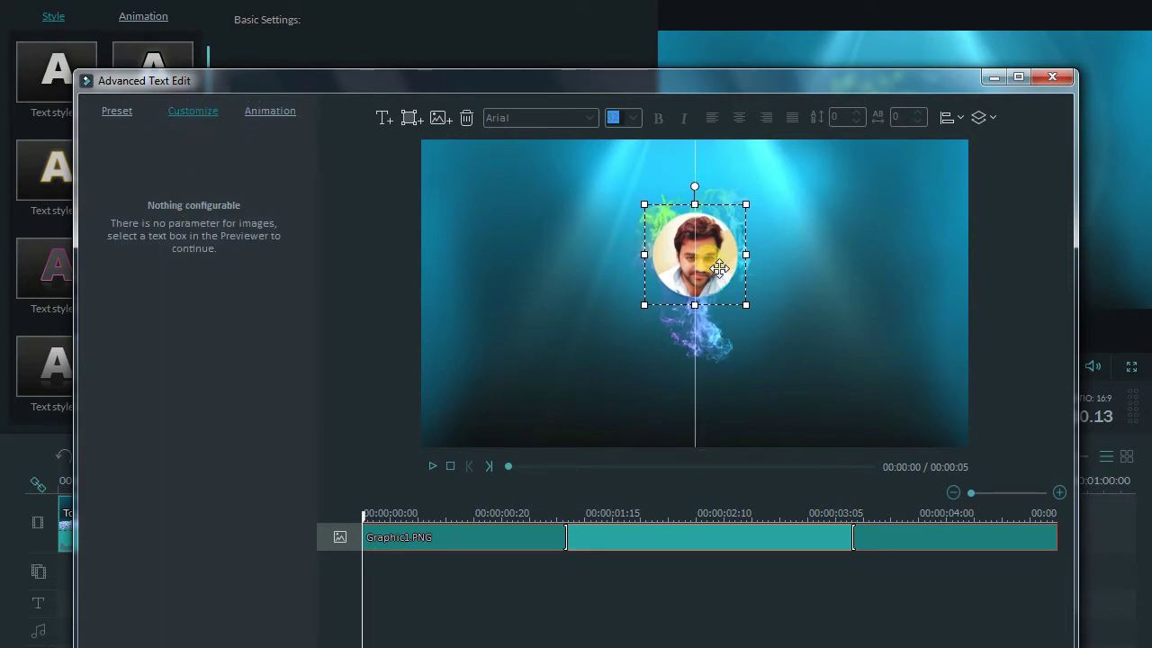
left_click_drag(645, 306, 655, 297)
left_click_drag(730, 254, 728, 262)
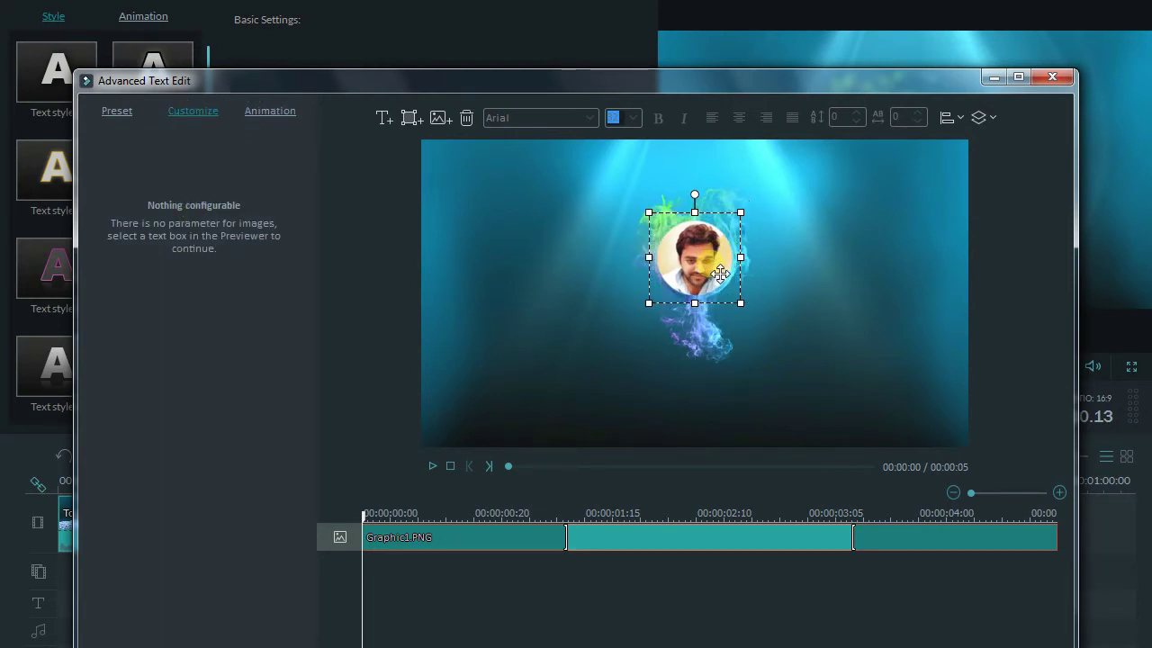
Step: Preview the photo against the expanding ink burst and fine-tune its size and position to fit the ring
left_click(431, 466)
left_click(431, 466)
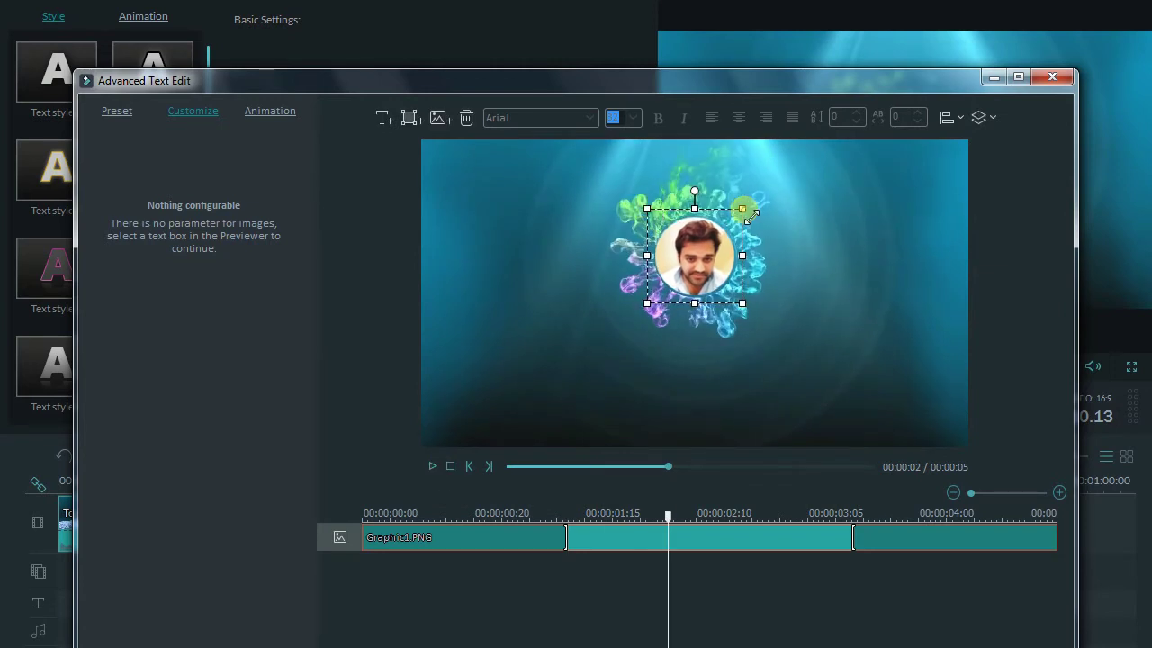
left_click(431, 466)
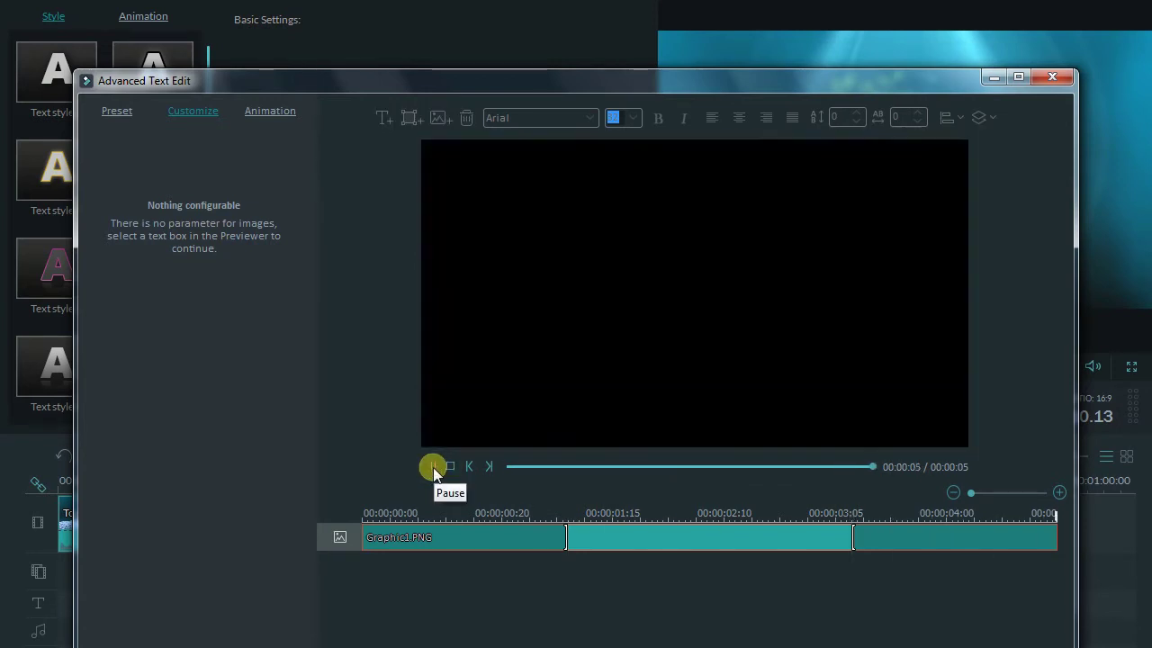
left_click(433, 468)
left_click(432, 468)
Step: Start the Graphic1 exit animation earlier, just past 00:00:02:10, and preview the photo's timing and fit
left_click_drag(852, 536, 752, 538)
left_click(433, 467)
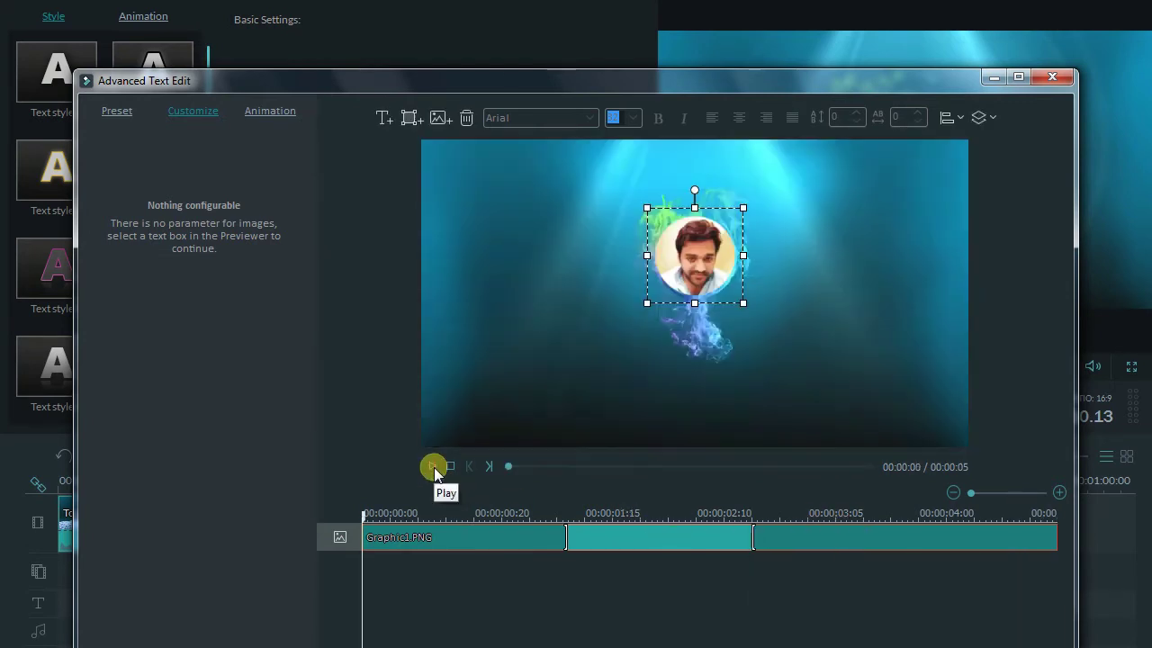
left_click(433, 467)
left_click(433, 466)
left_click(697, 311)
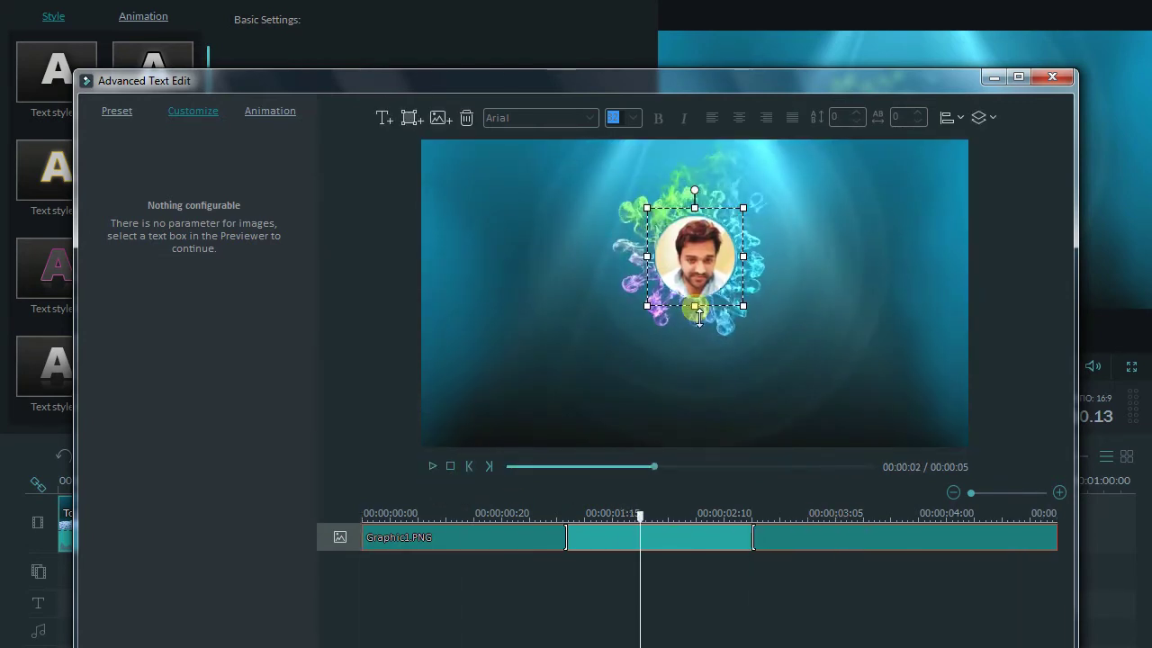
left_click(432, 466)
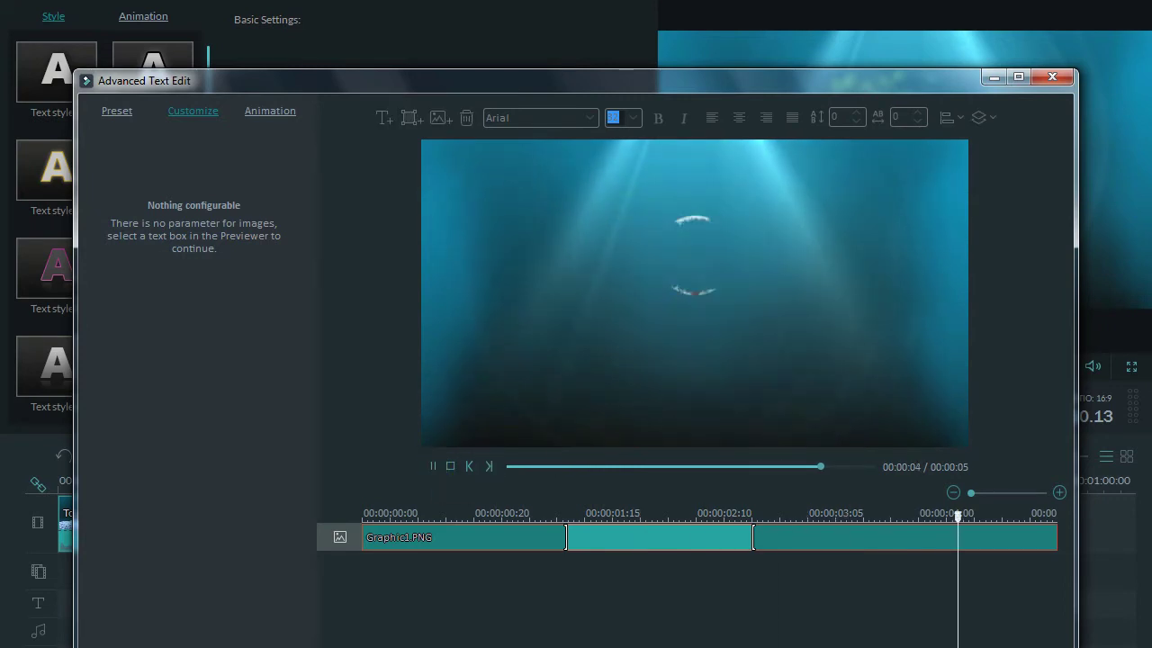
left_click(432, 466)
left_click(432, 466)
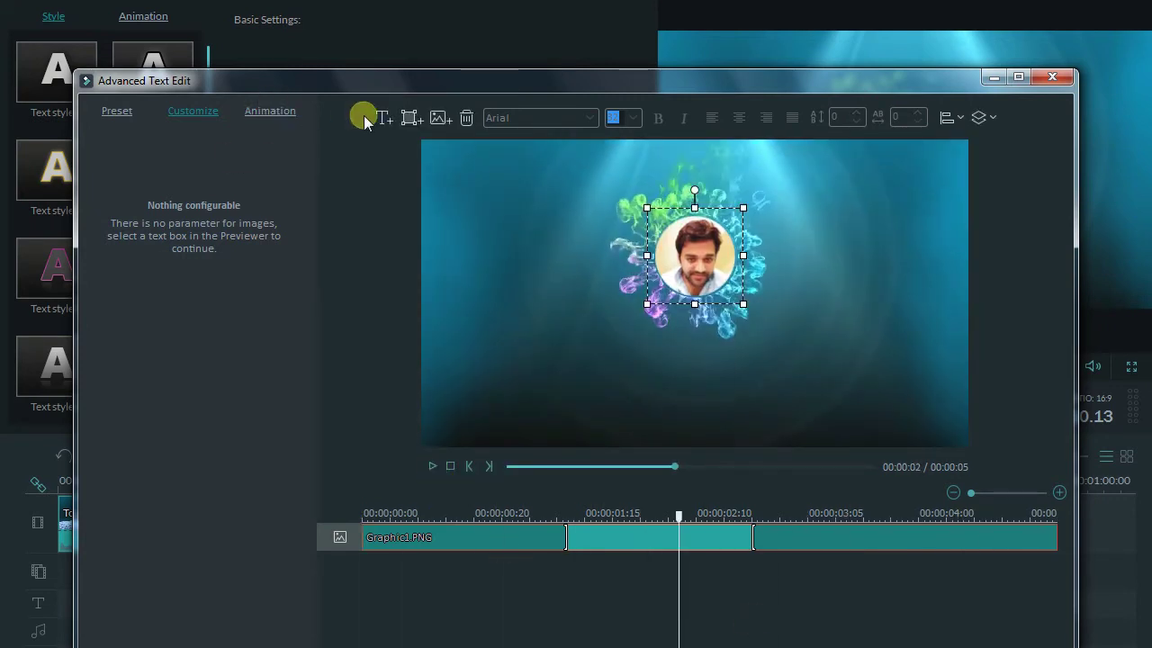
Step: Add a text box, end the Graphic1 clip at 00:00:04:00 and start the text clip at the same point
left_click(382, 117)
left_click_drag(567, 234, 783, 364)
left_click_drag(678, 540, 963, 552)
left_click(1055, 540)
left_click_drag(363, 565, 947, 543)
left_click_drag(1056, 540, 940, 543)
Step: Enter the presenter's name in capitals in the text box and centre it over the portrait
double_click(837, 378)
left_click_drag(850, 378, 706, 235)
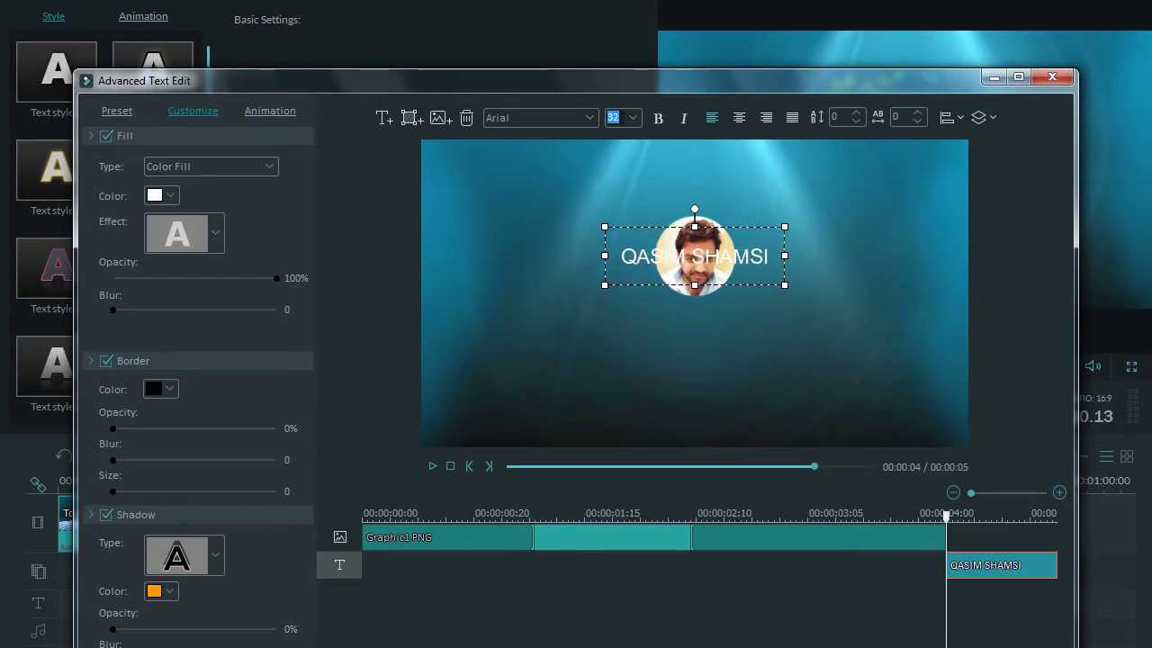
left_click(429, 463)
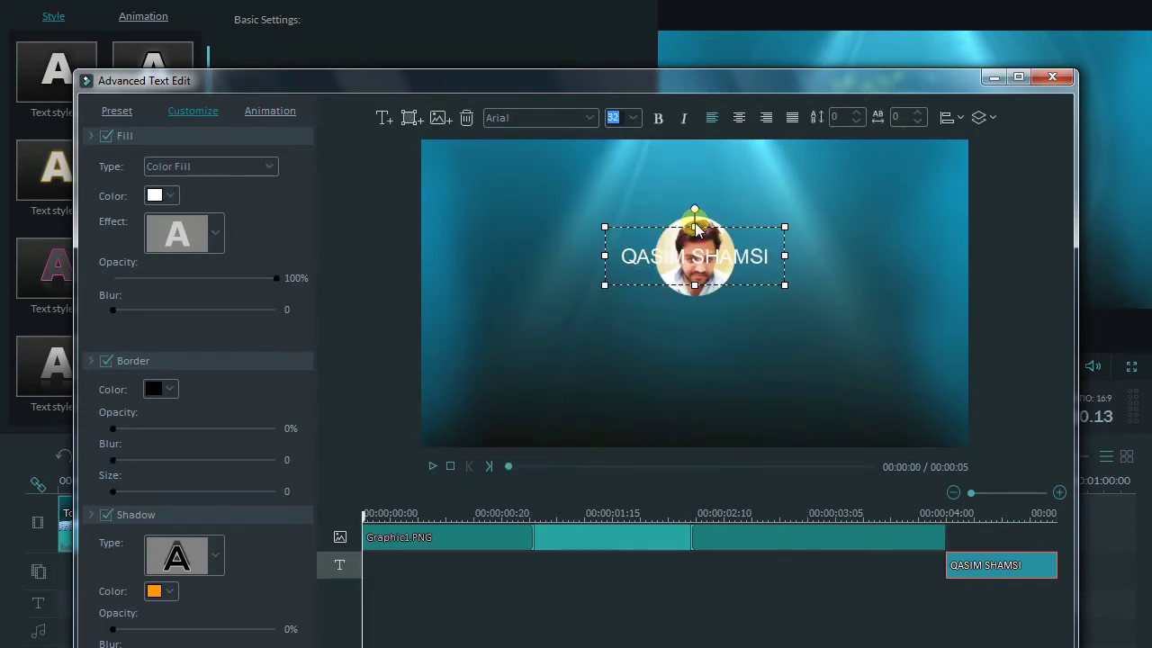
mouse_move(697, 230)
left_mouse_down()
mouse_move(732, 230)
mouse_move(697, 231)
left_mouse_up()
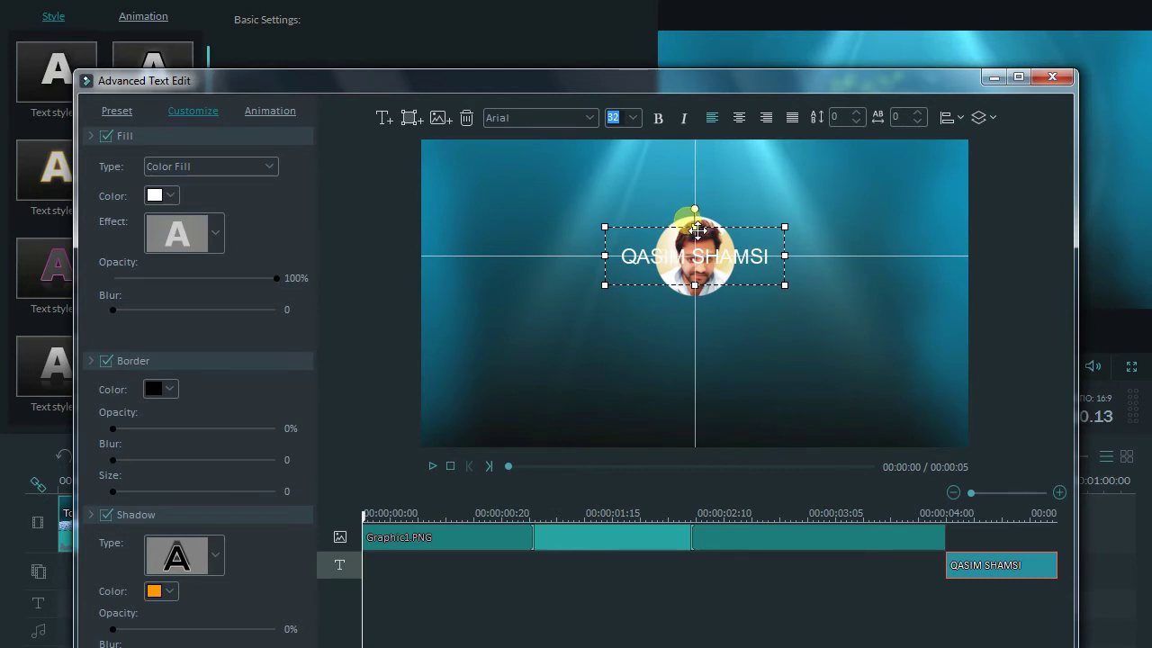
Step: Try a blue fill on the name text and restore its white fill
left_click(188, 196)
left_click(224, 229)
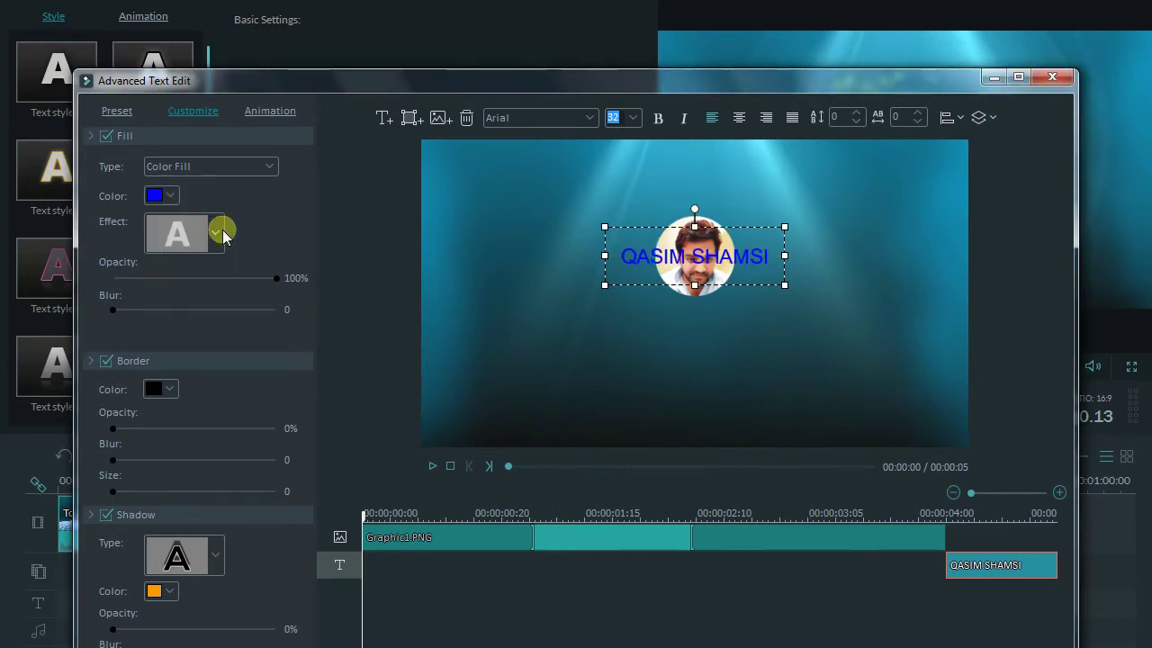
left_click(168, 195)
left_click(248, 273)
Step: Add a second text box just below the name, reading "Subscribe for new Updates" at font size 14
left_click(384, 117)
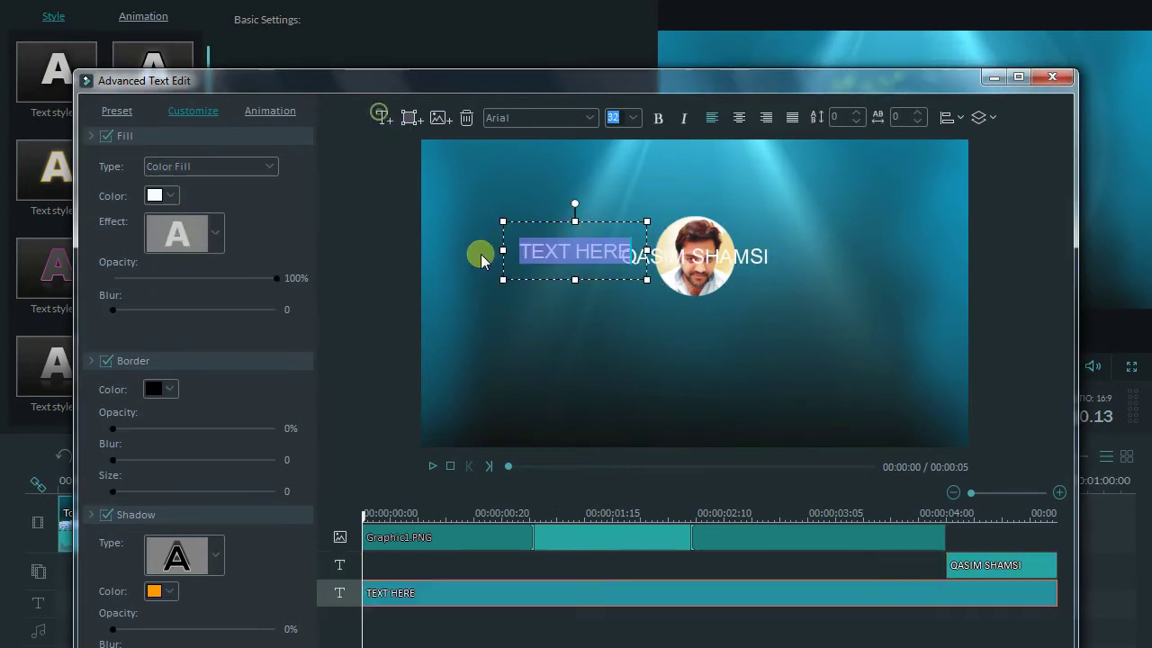
left_click_drag(581, 224, 687, 272)
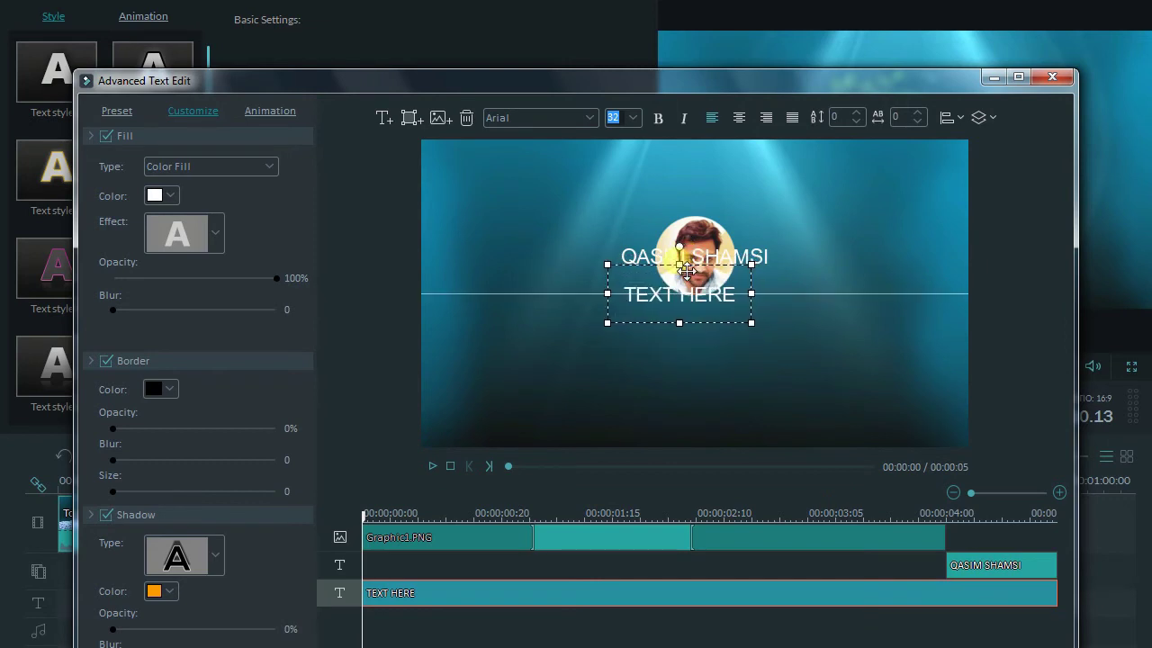
left_click(632, 118)
left_click(616, 168)
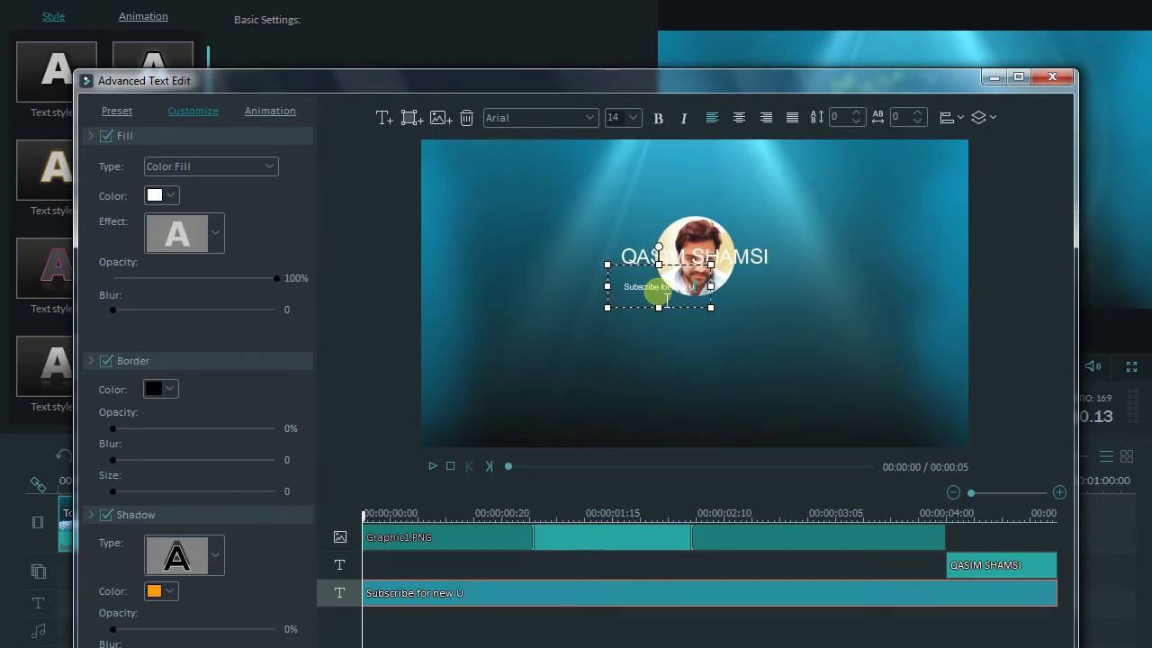
Step: Centre the subscribe line horizontally over the portrait and give it a yellow fill
left_click(162, 196)
left_click(158, 229)
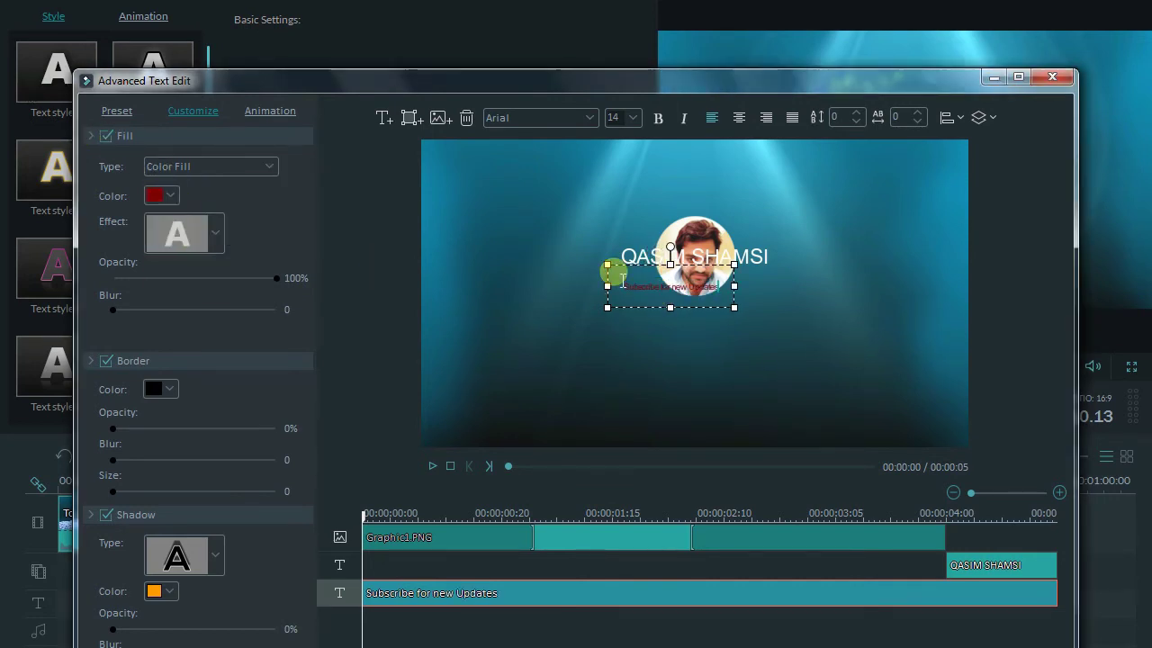
left_click_drag(611, 272, 702, 257)
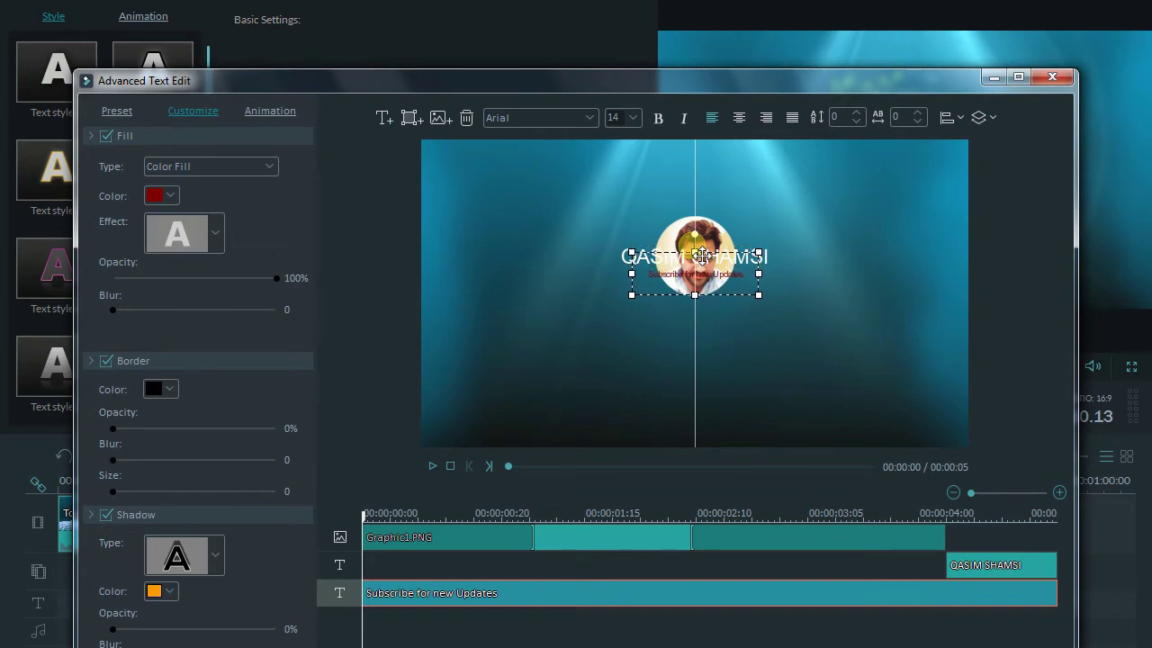
left_click(172, 195)
left_click(173, 258)
Step: Save the title edits and play the timeline from before the title and from the beginning to check the texts
left_click(442, 643)
left_click(625, 419)
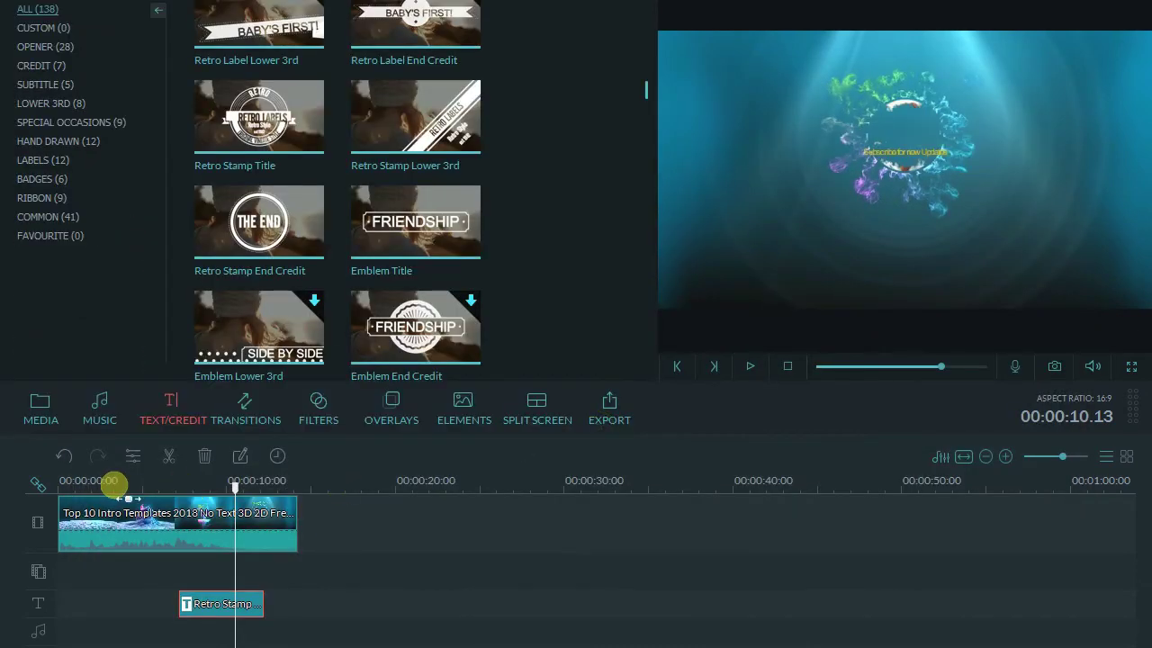
left_click(163, 487)
key("space")
left_click(66, 488)
key("space")
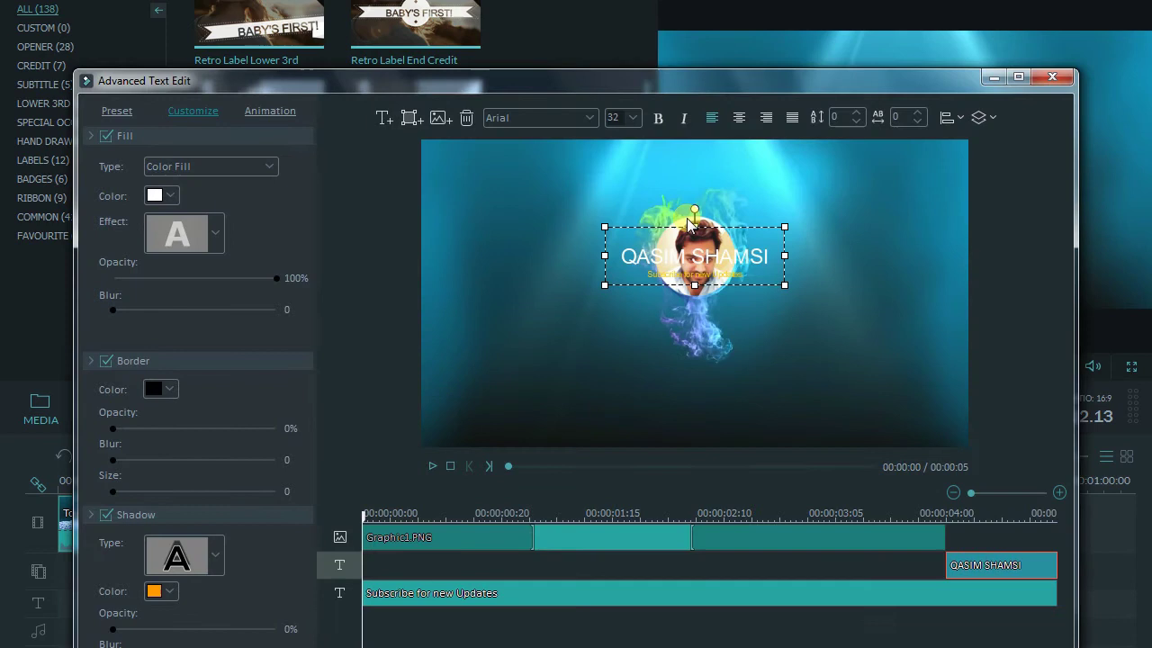
Step: Arrange the name and an enlarged subscribe line below the portrait, starting the subscribe clip at 00:00:04:00
left_click_drag(703, 228, 717, 353)
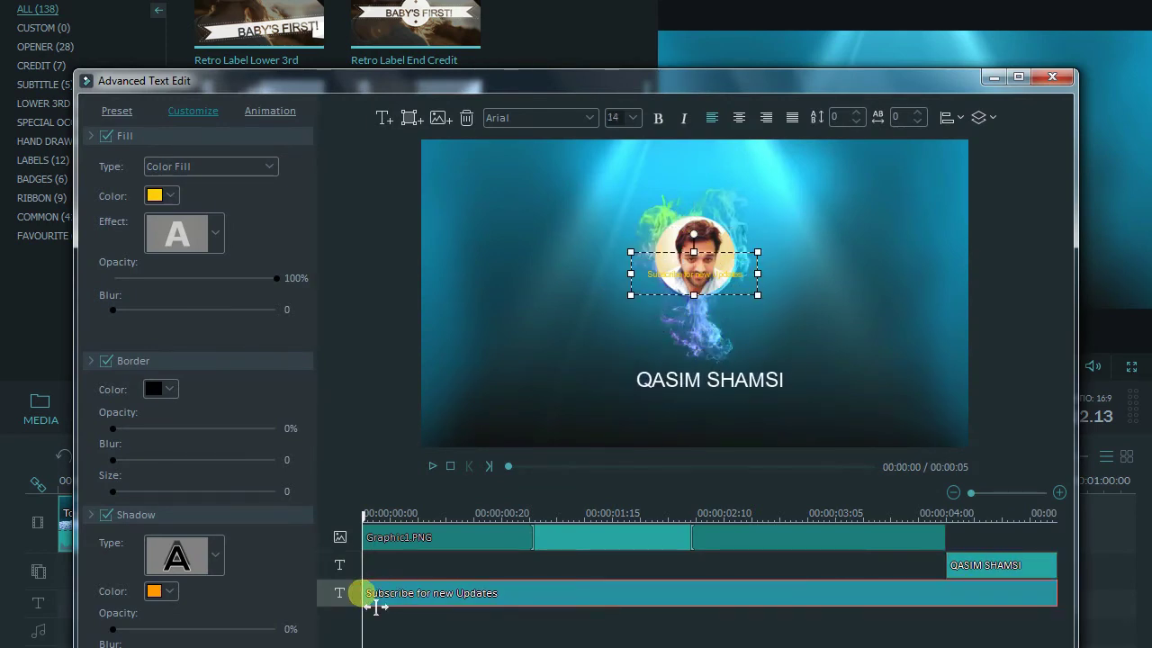
left_click_drag(373, 596, 984, 586)
left_click_drag(704, 255, 689, 379)
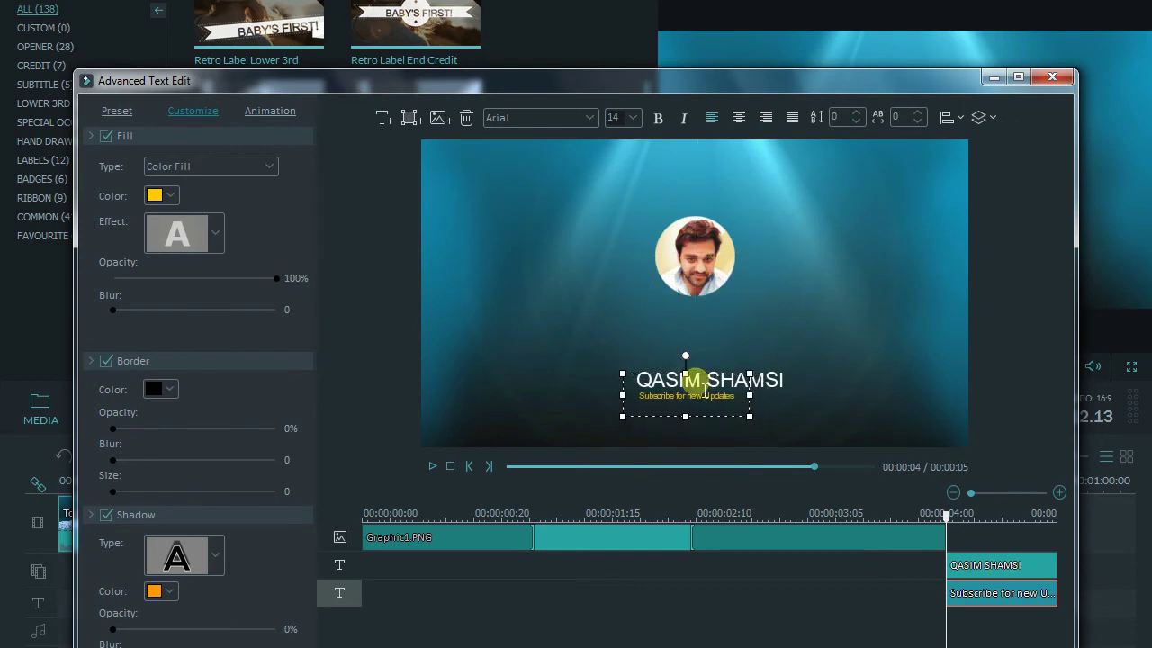
left_click_drag(759, 428, 812, 457)
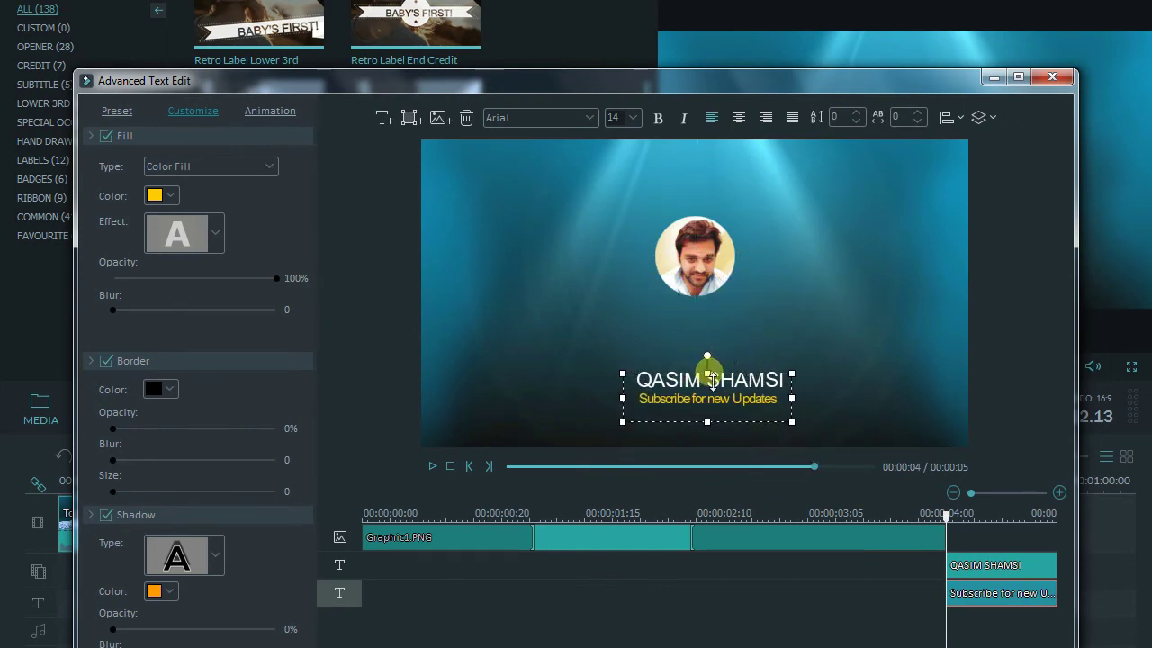
left_click_drag(722, 378, 727, 381)
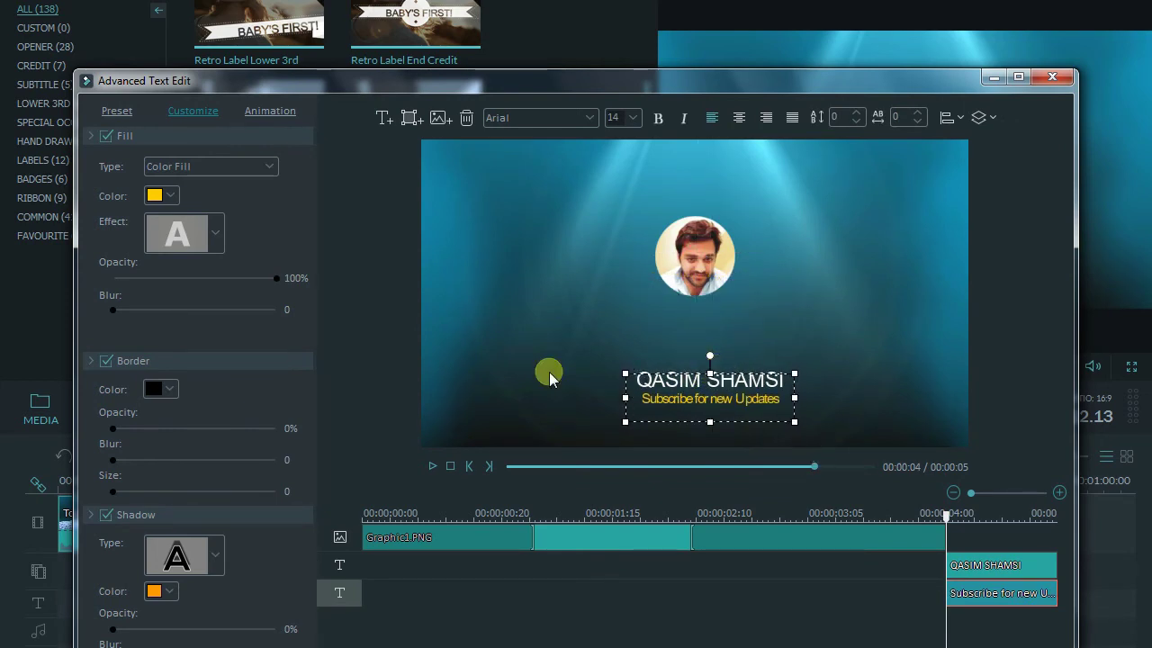
Step: Save the title, extend its clip to the end of the intro video, and play the timeline from the start
left_click(643, 352)
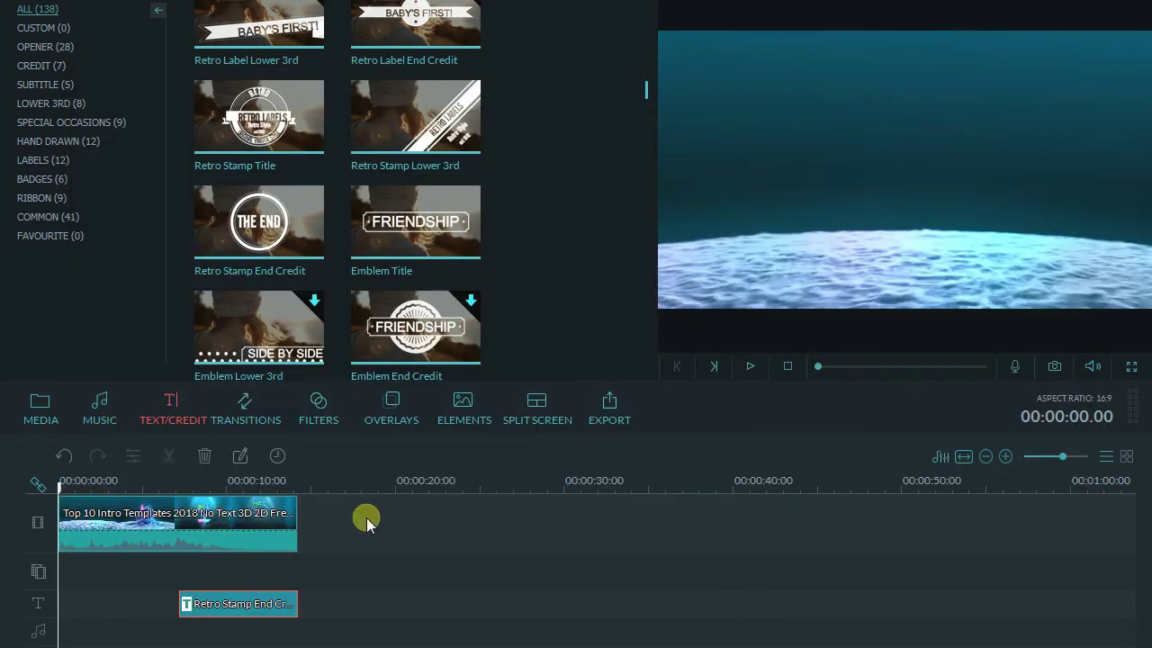
left_click(367, 520)
key("space")
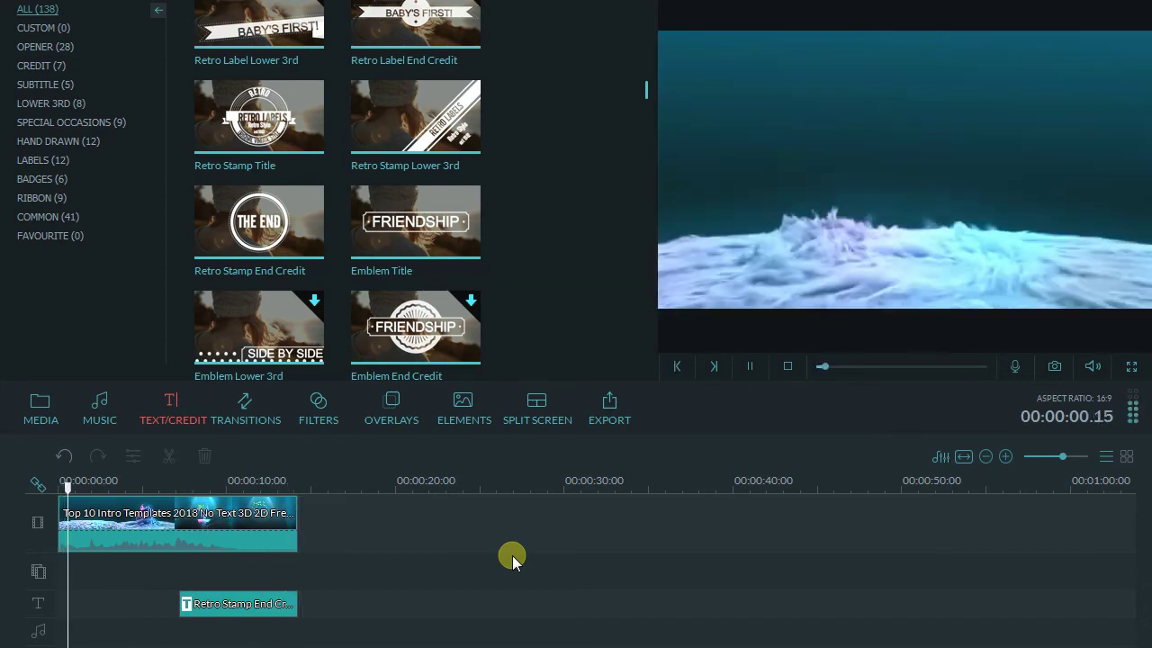
left_click_drag(297, 602, 298, 604)
left_click(385, 558)
Step: Export the intro as an MP4 named Intro #4 at 1280*720 and play the exported file
left_click(601, 403)
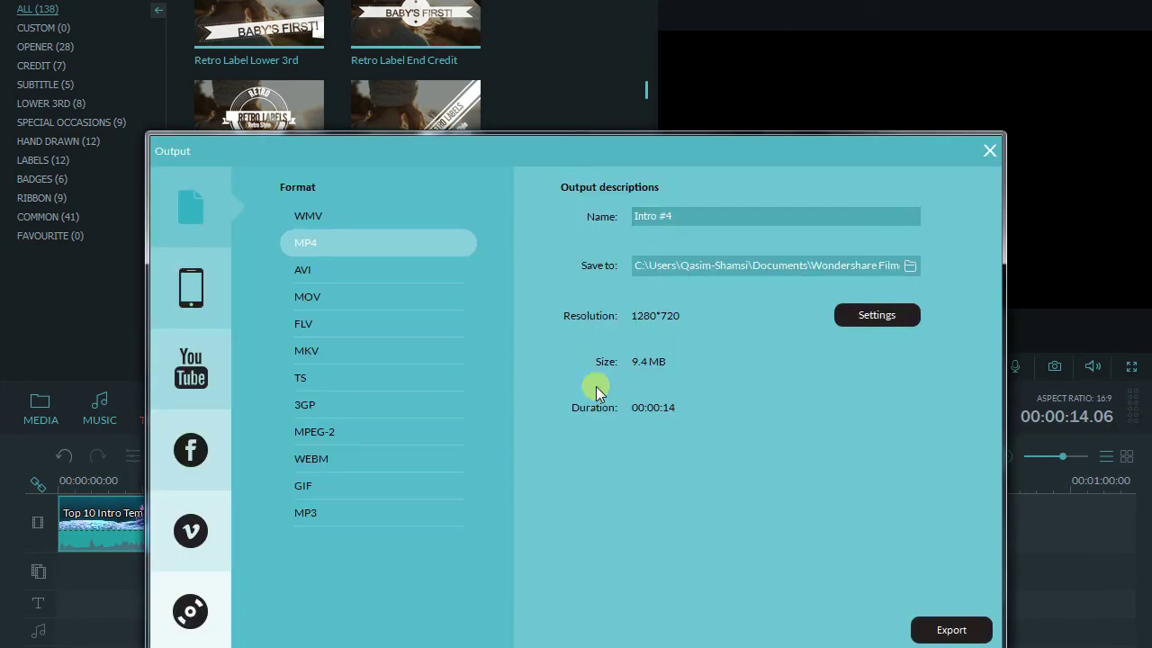
left_click(936, 629)
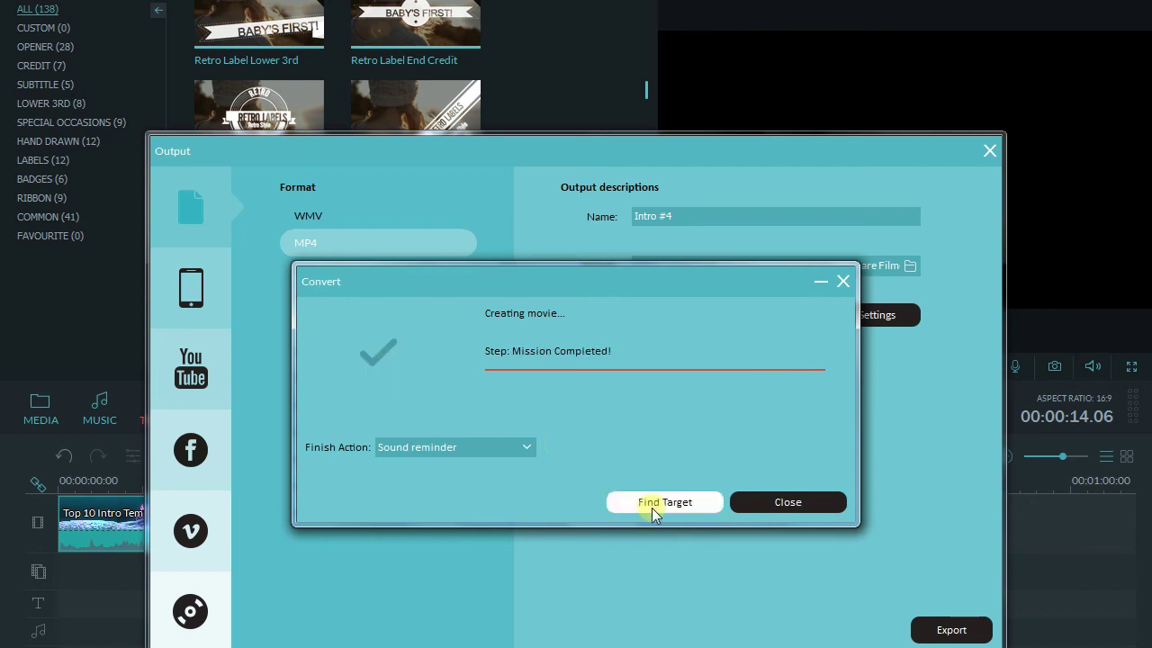
left_click(653, 508)
key("Return")
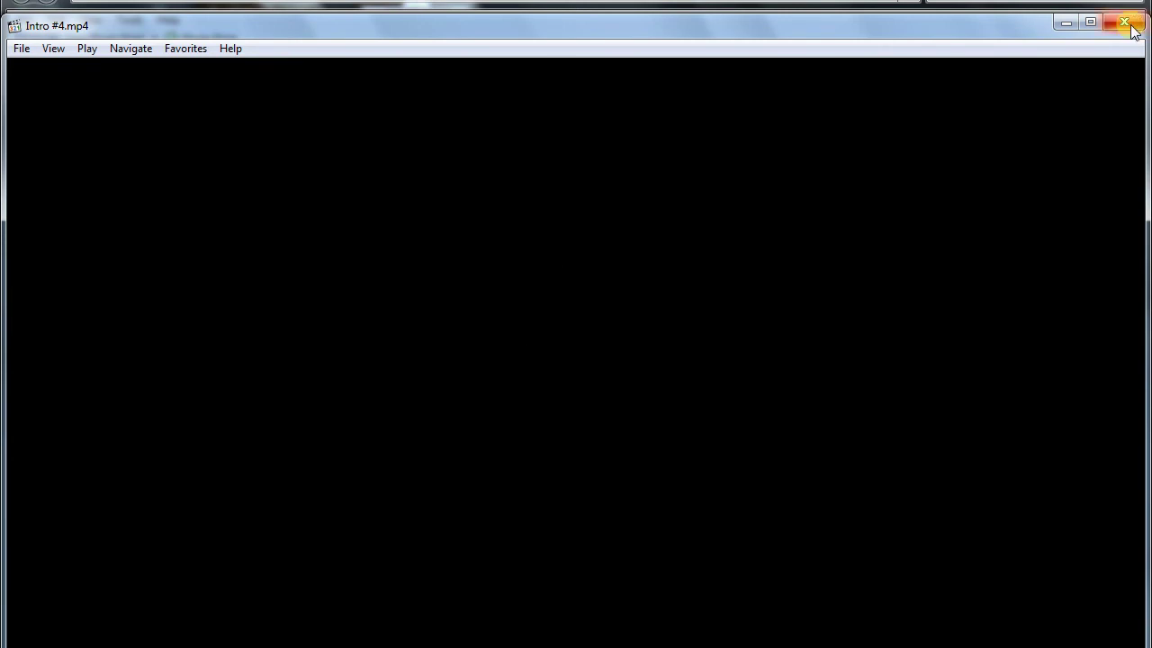
double_click(1051, 515)
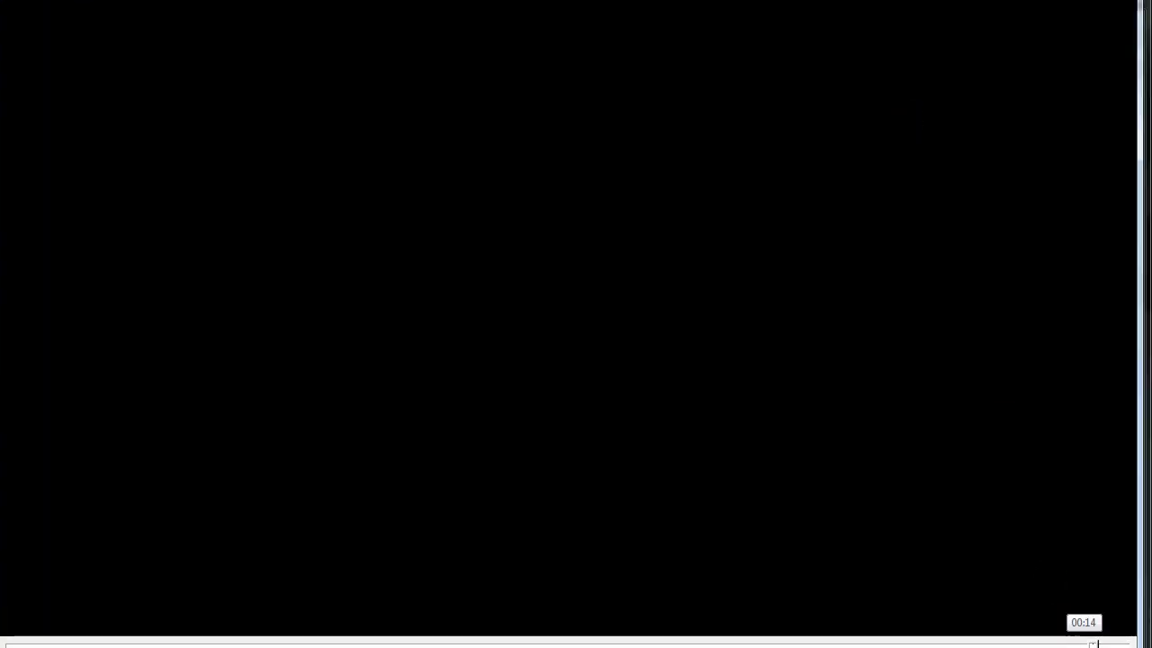